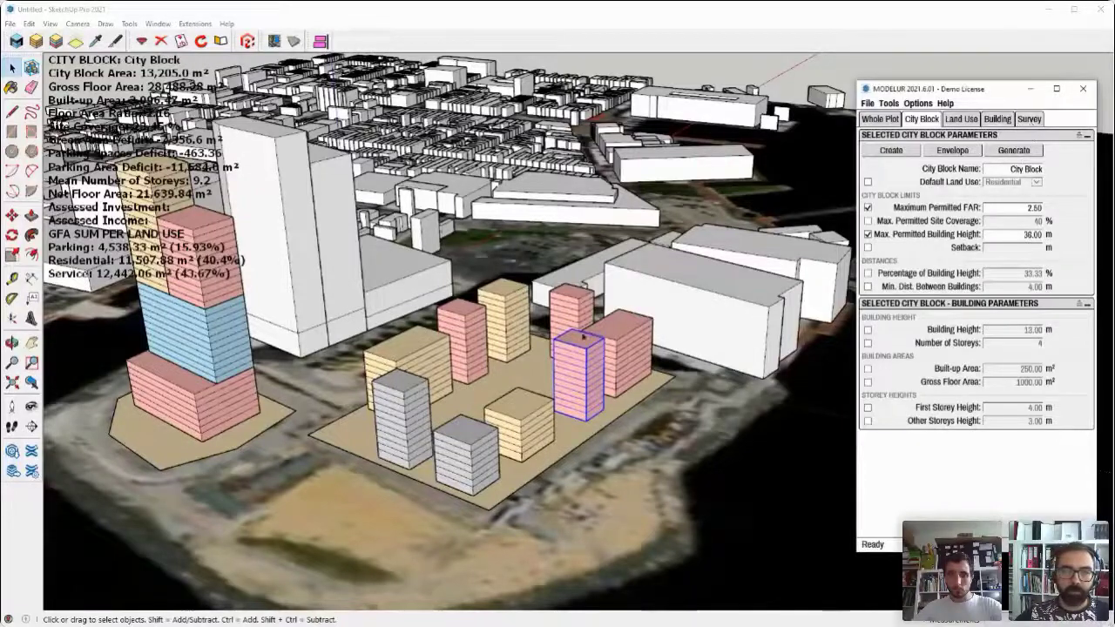
Step: Display the Modelur survey data and open the Urban Control Data Table for the whole project
{"action": "middle_click_drag", "start_coordinate": [583, 337], "coordinate": [268, 218]}
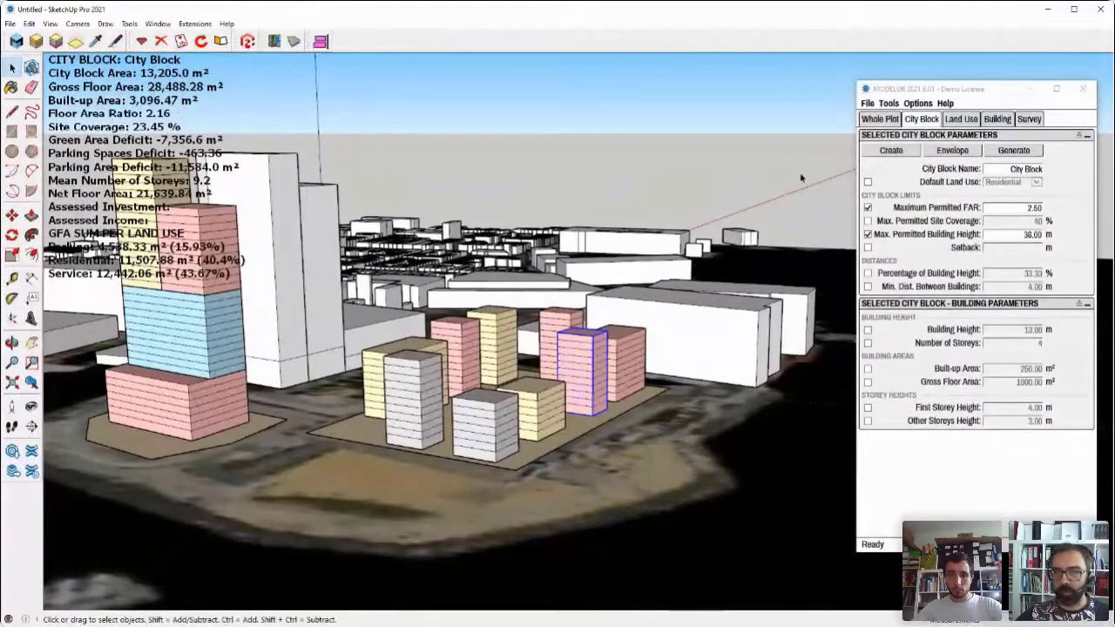
{"action": "left_click", "coordinate": [960, 139]}
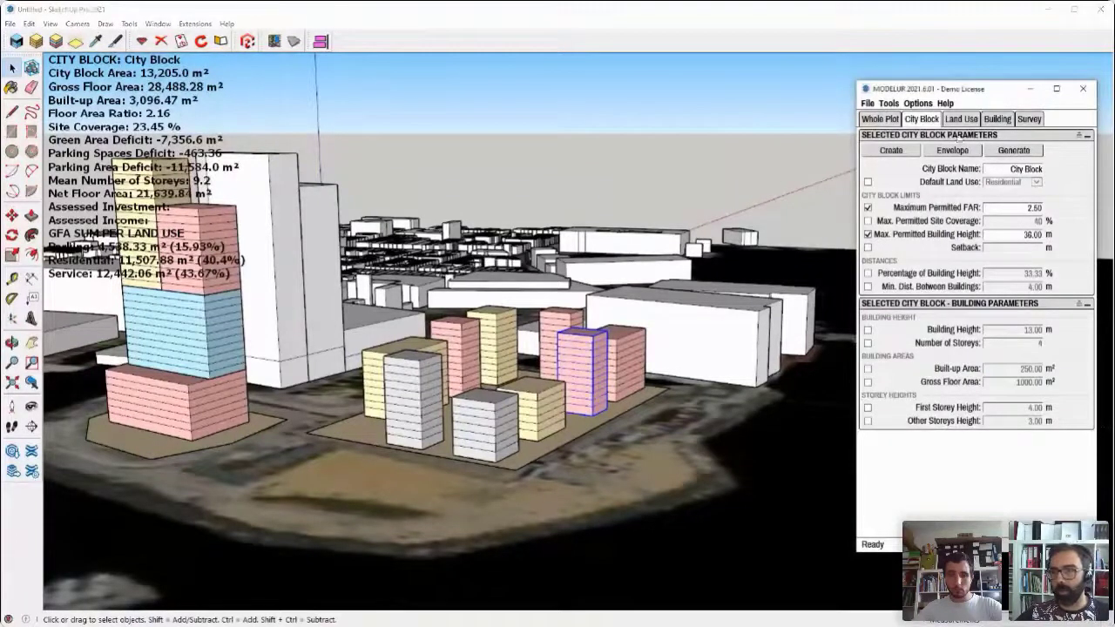
{"action": "left_click", "coordinate": [1028, 119]}
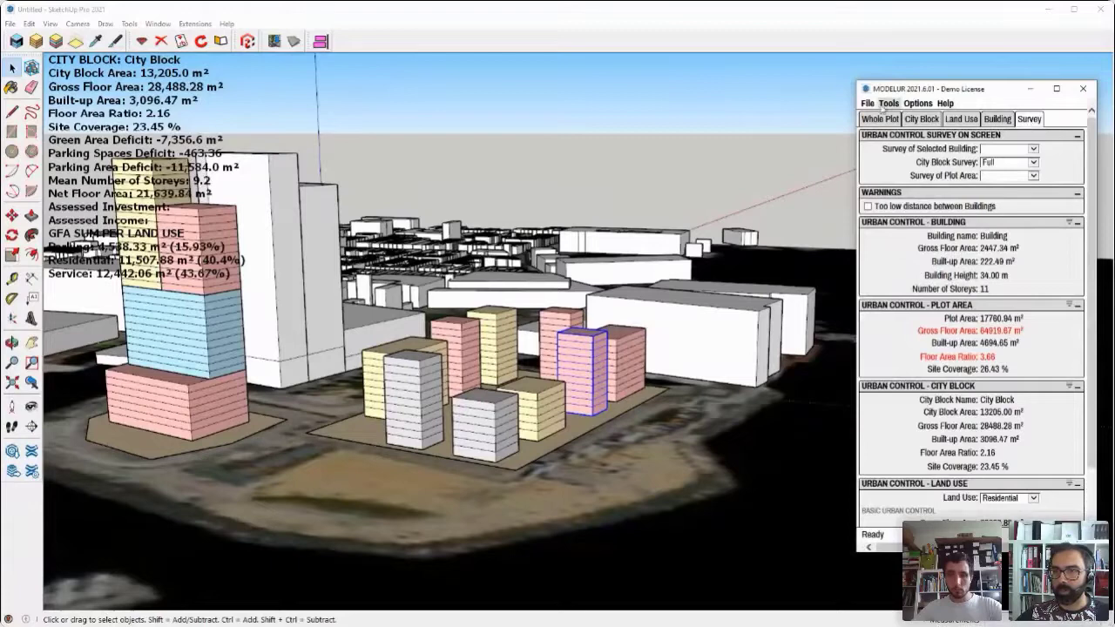
{"action": "left_click", "coordinate": [888, 103]}
{"action": "left_click", "coordinate": [912, 118]}
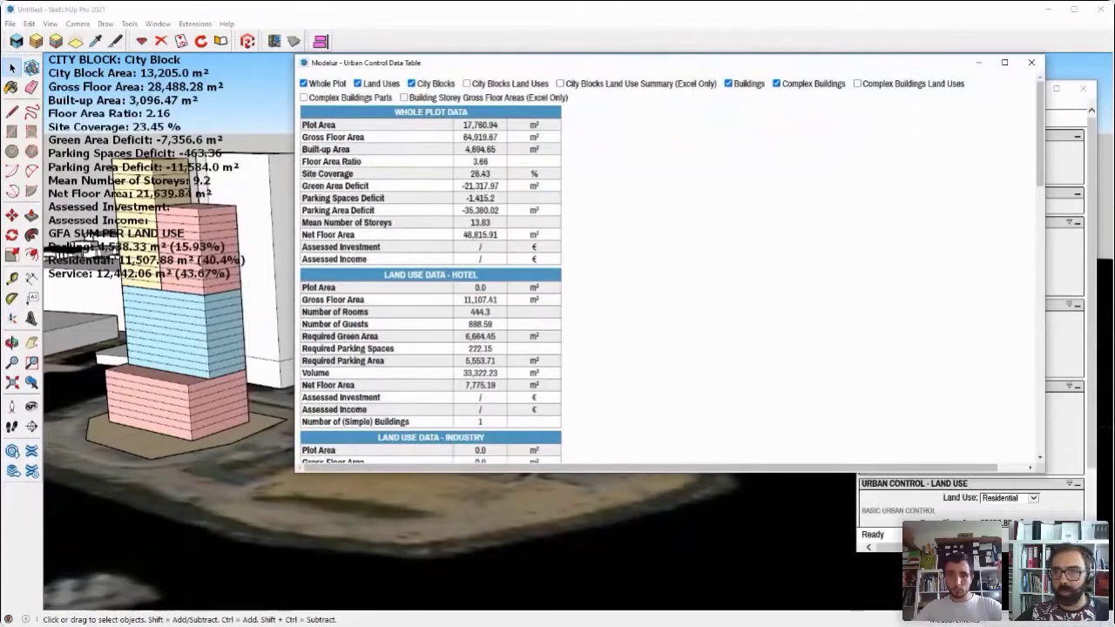
Step: Examine the land use, city block and building figures in the data table, repositioning its window so the model stays visible
{"action": "scroll", "coordinate": [431, 285], "scroll_direction": "down", "scroll_amount": 10}
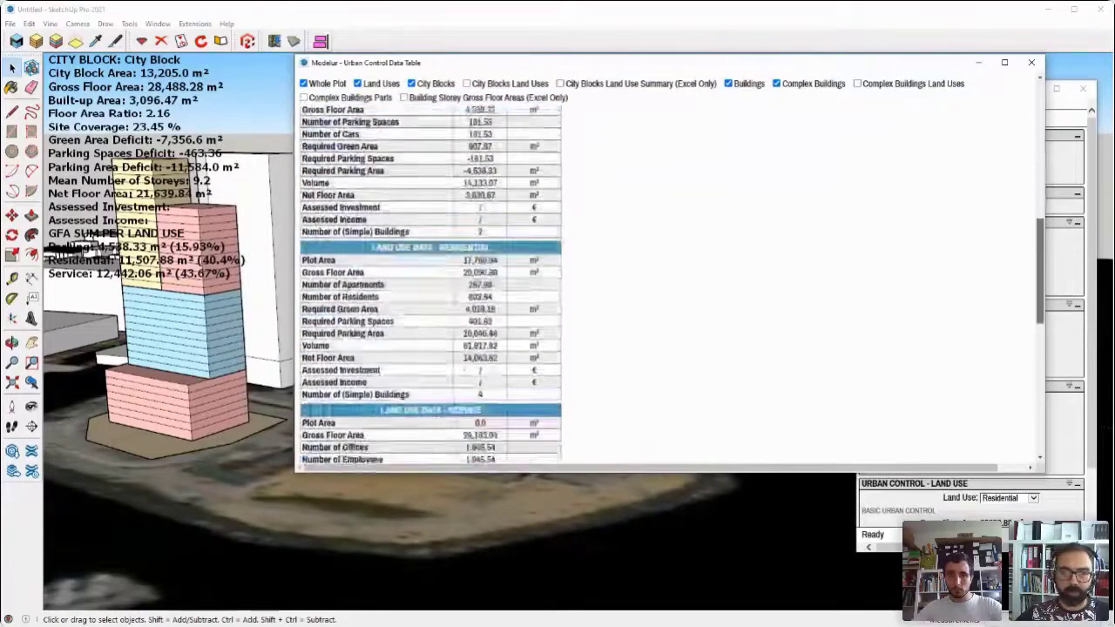
{"action": "scroll", "coordinate": [431, 285], "scroll_direction": "down", "scroll_amount": 5}
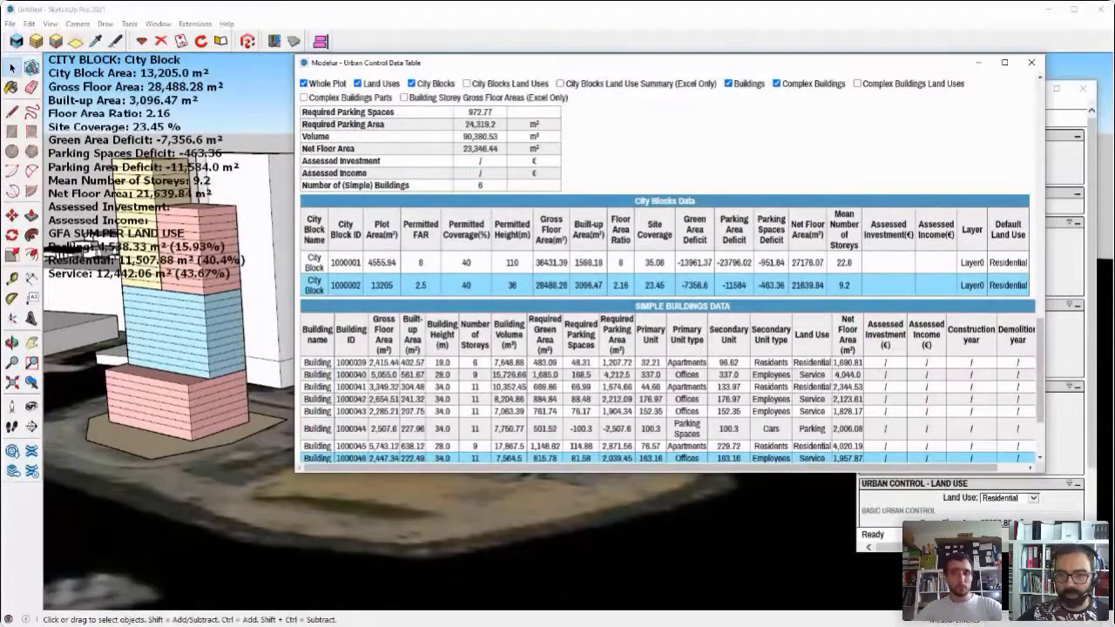
{"action": "scroll", "coordinate": [671, 283], "scroll_direction": "up", "scroll_amount": 2}
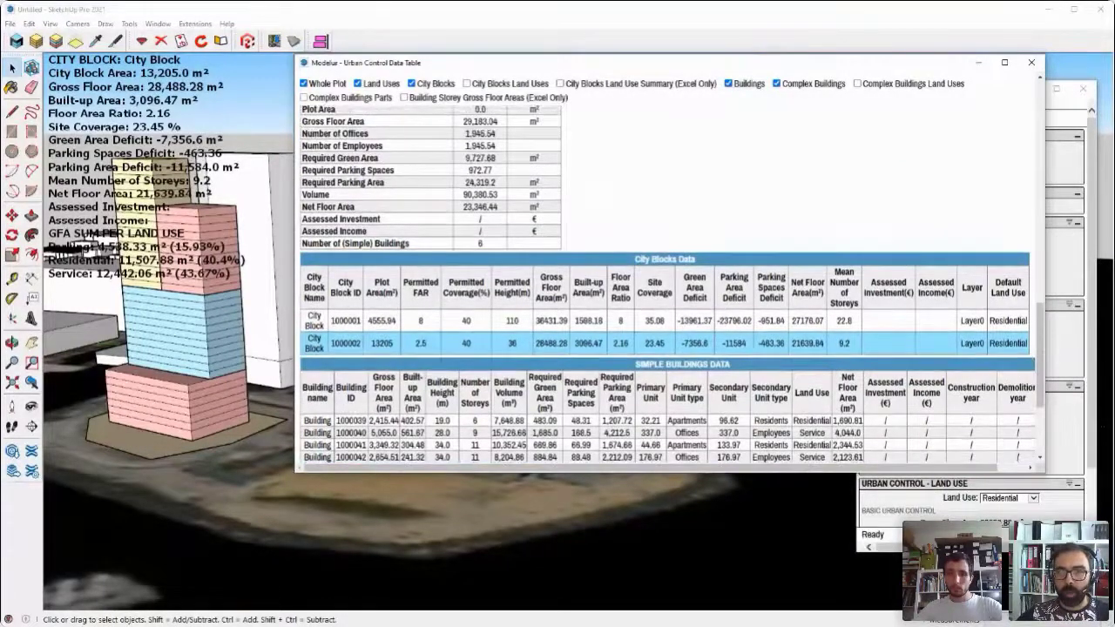
{"action": "left_click_drag", "start_coordinate": [598, 61], "coordinate": [803, 80]}
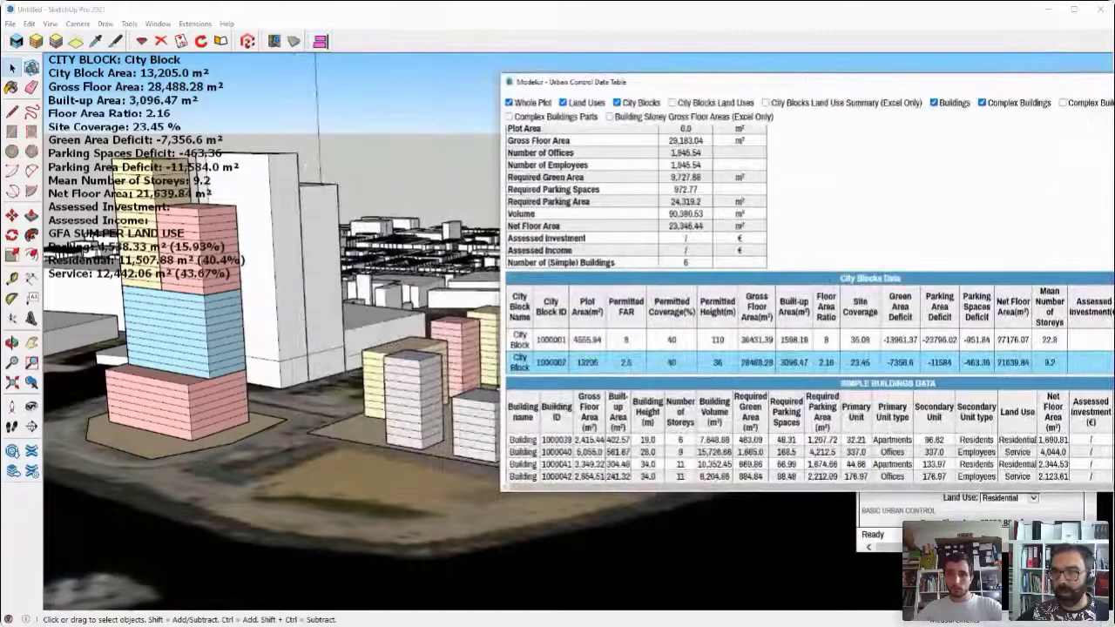
{"action": "left_click_drag", "start_coordinate": [1114, 207], "coordinate": [1093, 207]}
{"action": "scroll", "coordinate": [792, 305], "scroll_direction": "down", "scroll_amount": 6}
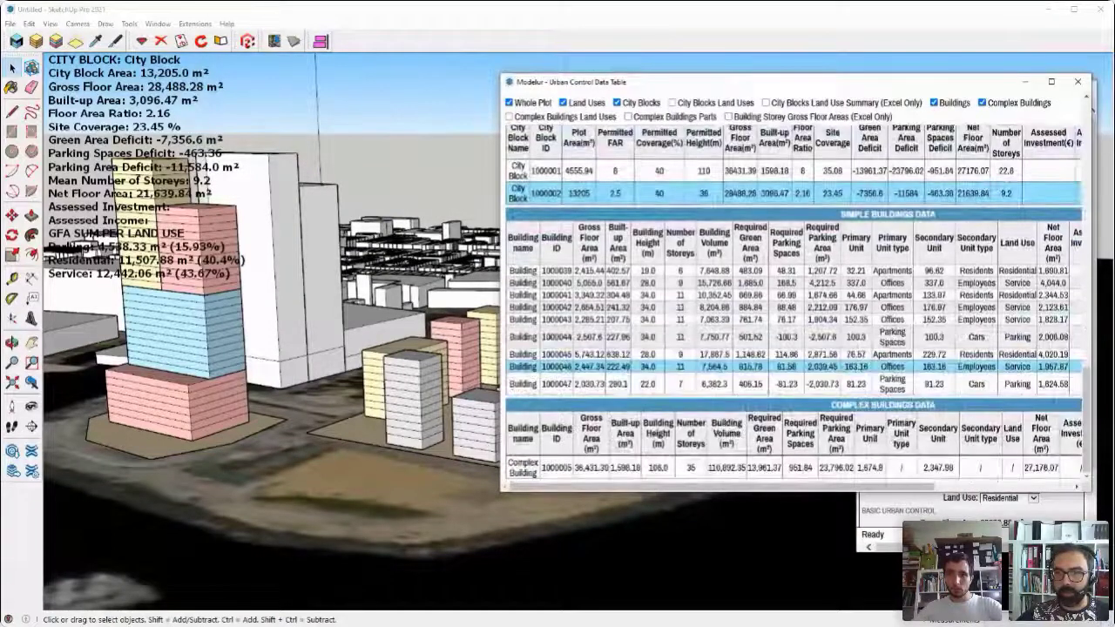
Step: Clear the selection, sort the simple buildings by gross floor area in descending order, and select the largest building from the table
{"action": "left_click", "coordinate": [407, 211]}
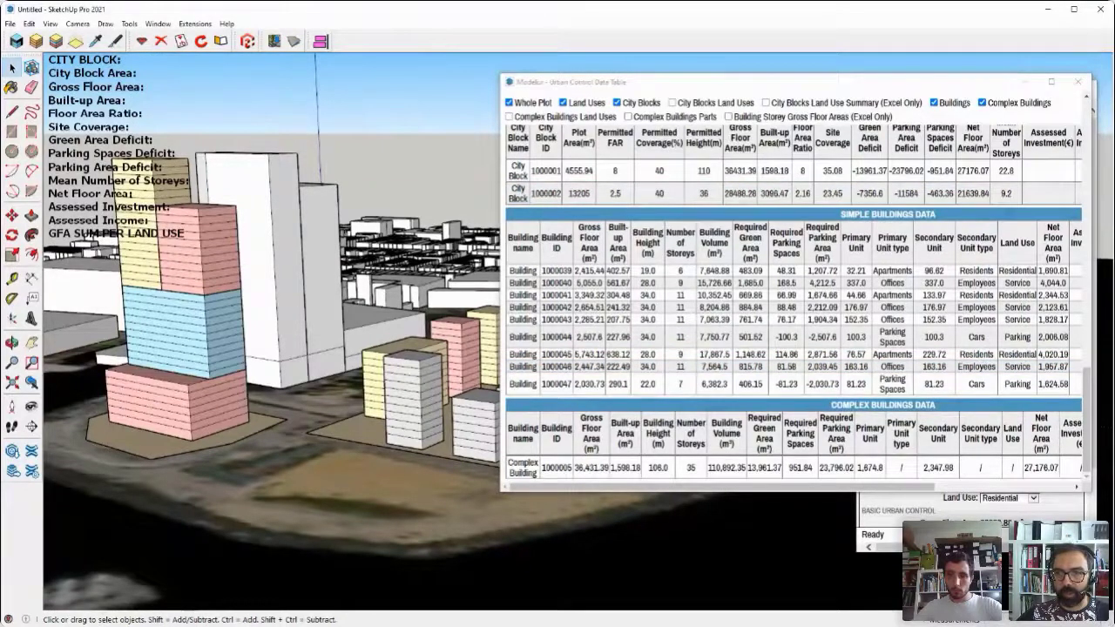
{"action": "left_click", "coordinate": [590, 244]}
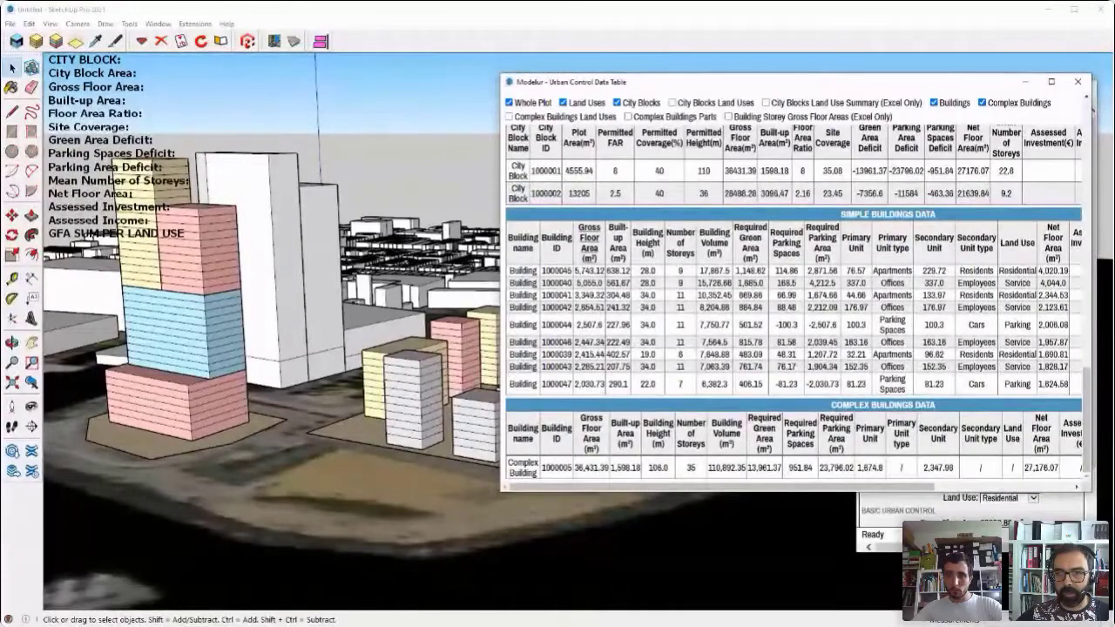
{"action": "left_click", "coordinate": [590, 271]}
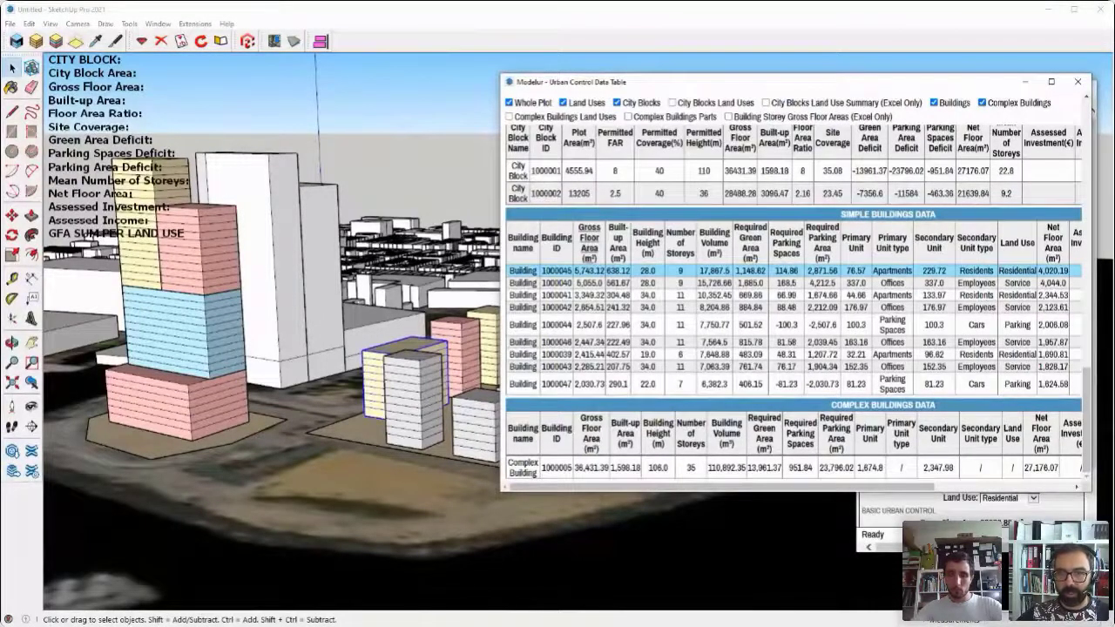
Step: Add the nine-storey service building and the eleven-storey residential building to the selection to compare their table rows
{"action": "middle_click_drag", "start_coordinate": [403, 255], "coordinate": [418, 120]}
{"action": "middle_click_drag", "start_coordinate": [343, 235], "coordinate": [360, 241]}
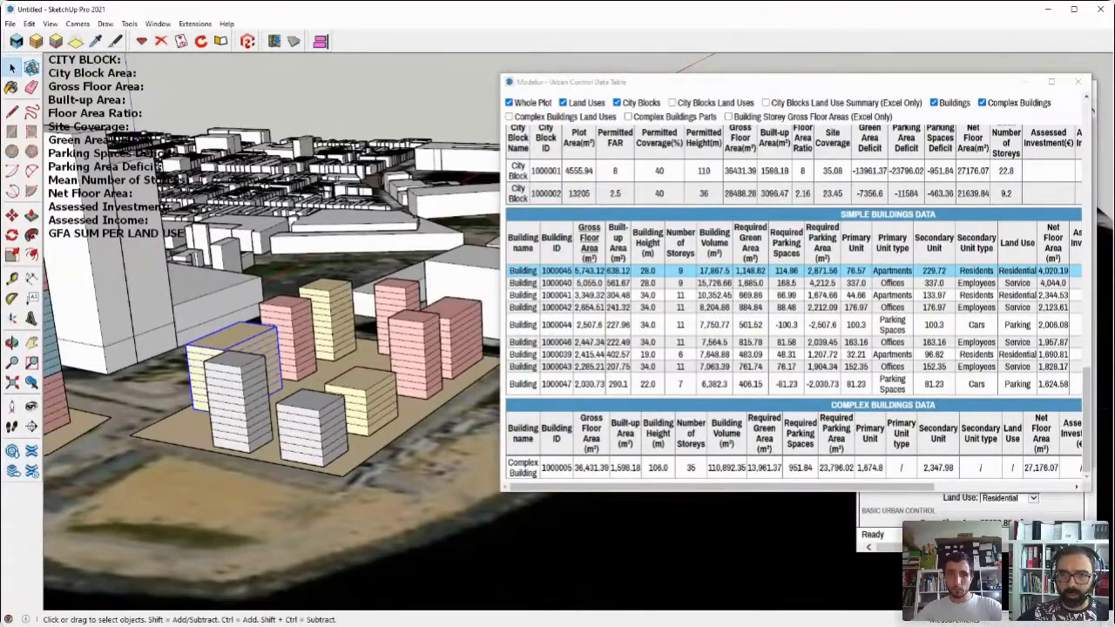
{"action": "middle_click_drag", "start_coordinate": [268, 344], "coordinate": [243, 346]}
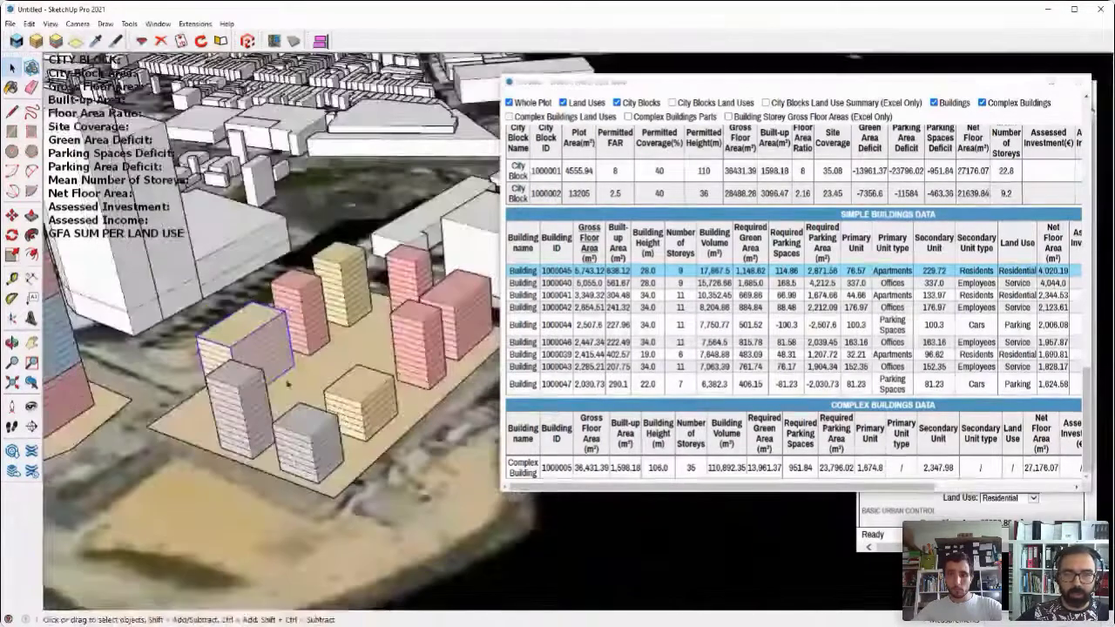
{"action": "left_click", "coordinate": [453, 318], "text": "shift"}
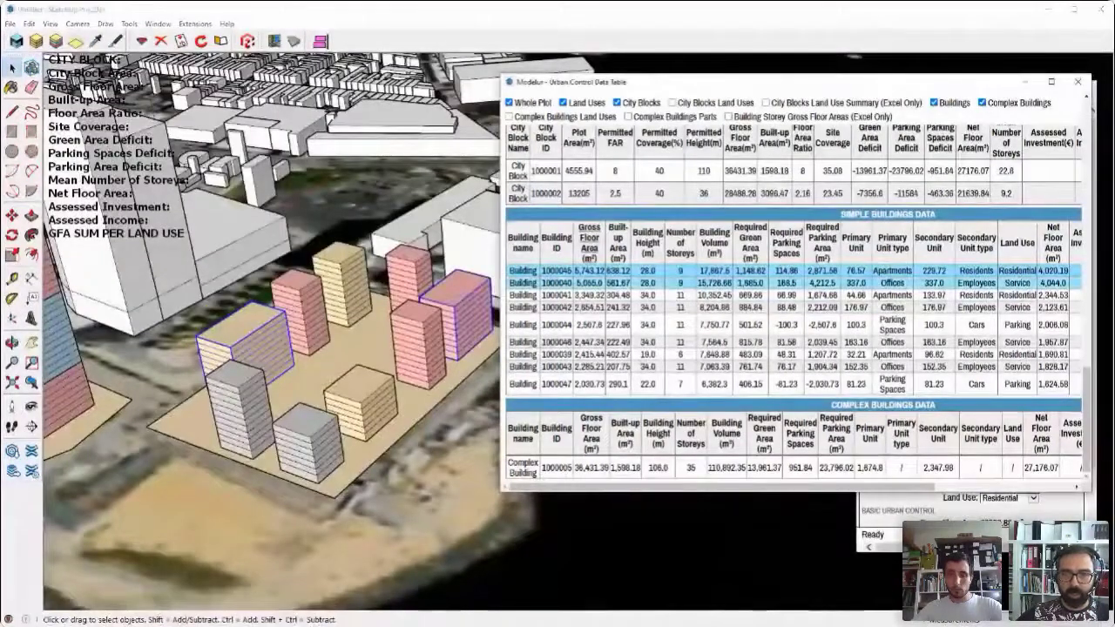
{"action": "left_click", "coordinate": [338, 287], "text": "shift"}
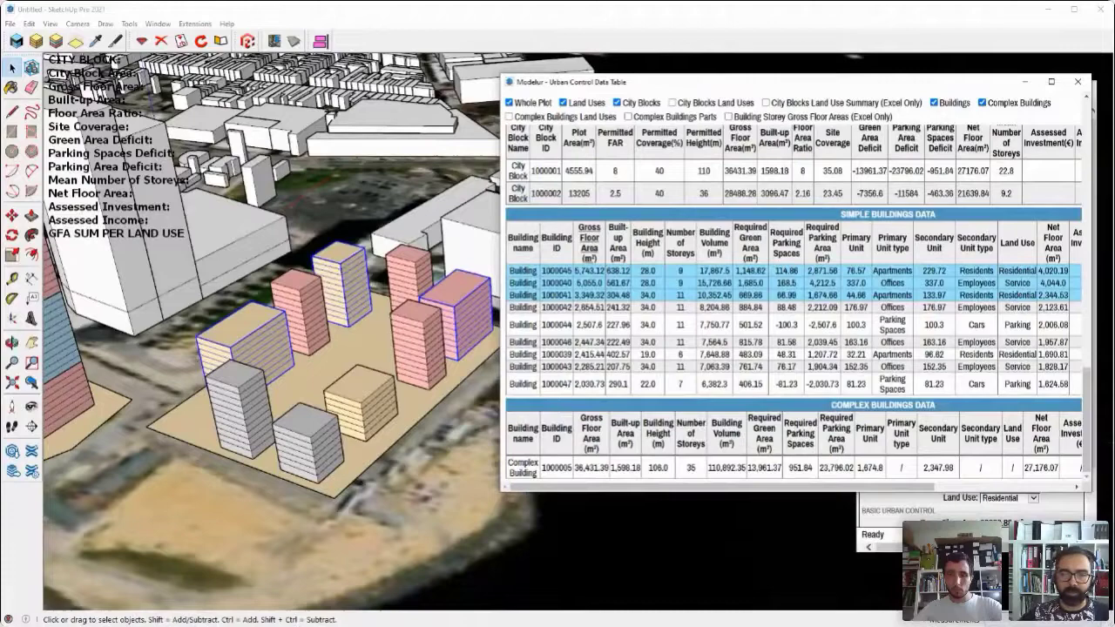
Step: Replace the multiple selection with only the low six-storey residential building in the city block
{"action": "middle_click_drag", "start_coordinate": [443, 190], "coordinate": [461, 102]}
{"action": "left_click", "coordinate": [351, 309]}
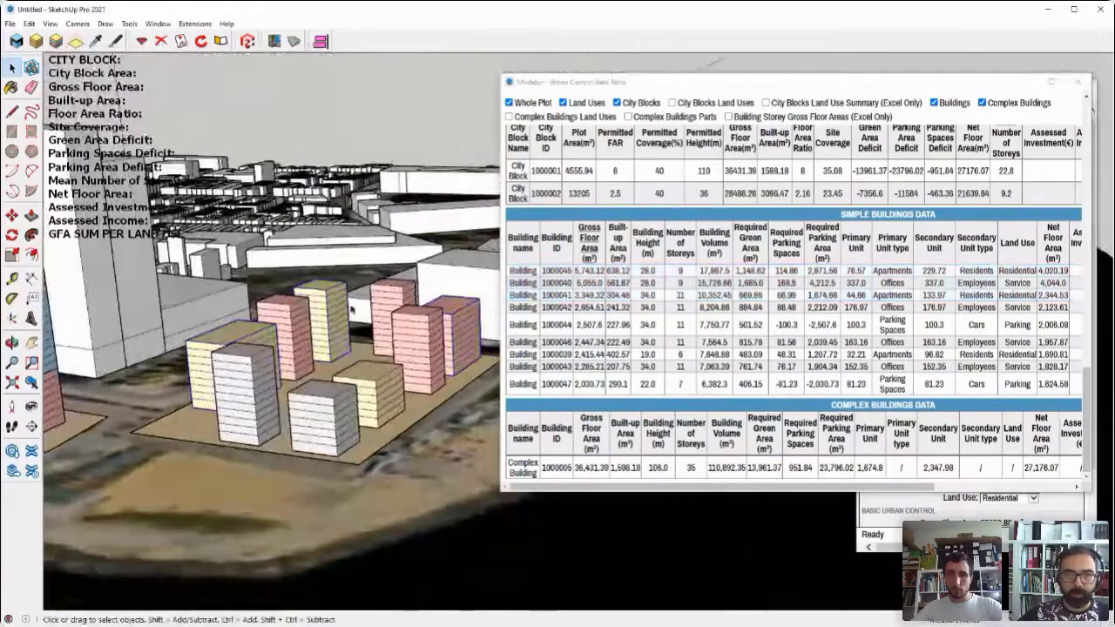
{"action": "left_click", "coordinate": [379, 392]}
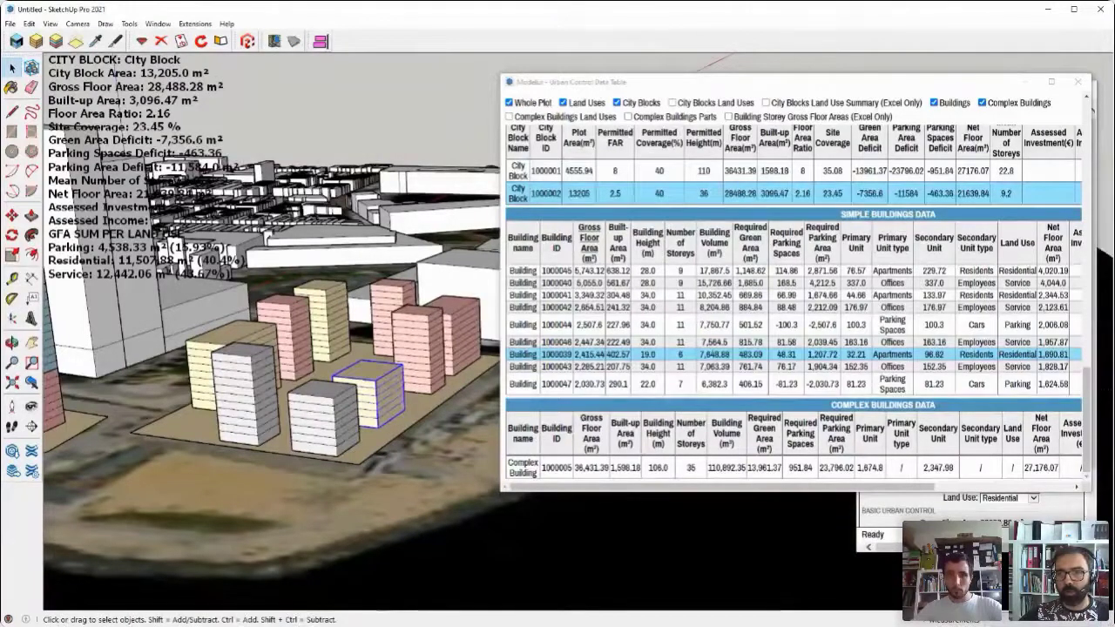
Step: Enlarge the data table window and hide its City Blocks, Whole Plot, Land Uses, Buildings and Complex Buildings sections
{"action": "left_click_drag", "start_coordinate": [685, 85], "coordinate": [573, 79]}
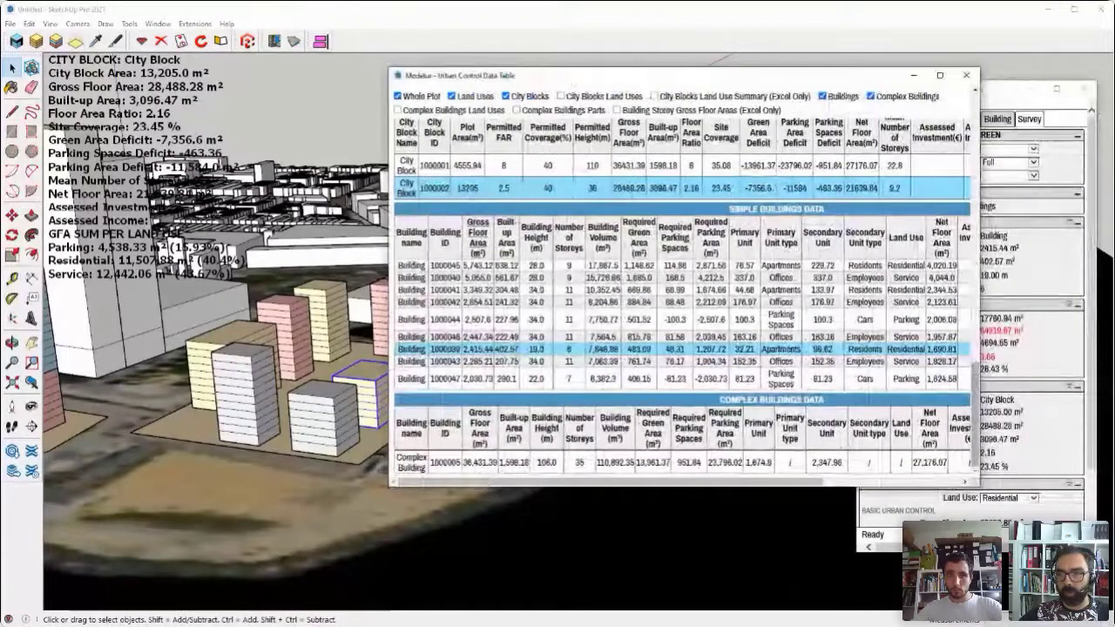
{"action": "left_click_drag", "start_coordinate": [985, 497], "coordinate": [1077, 575]}
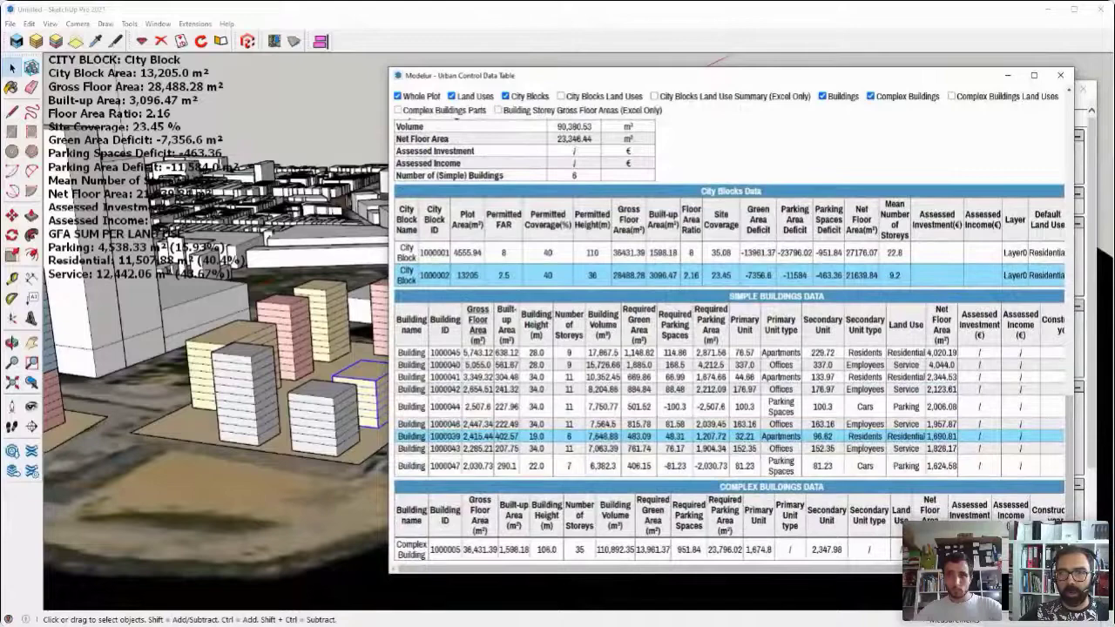
{"action": "left_click", "coordinate": [506, 97]}
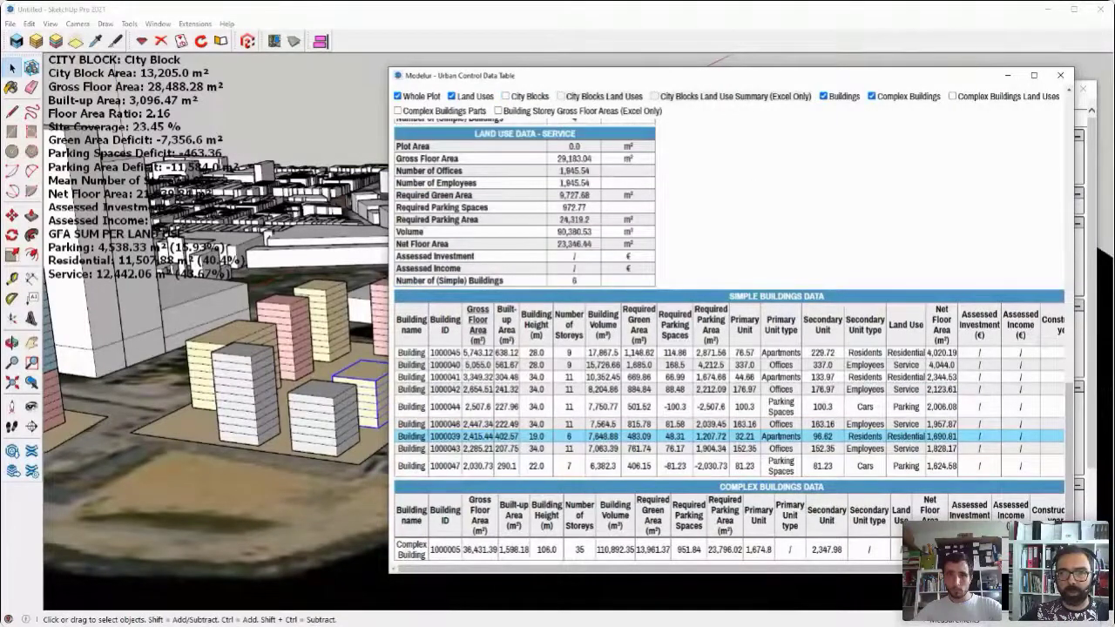
{"action": "left_click", "coordinate": [398, 95]}
{"action": "left_click", "coordinate": [451, 96]}
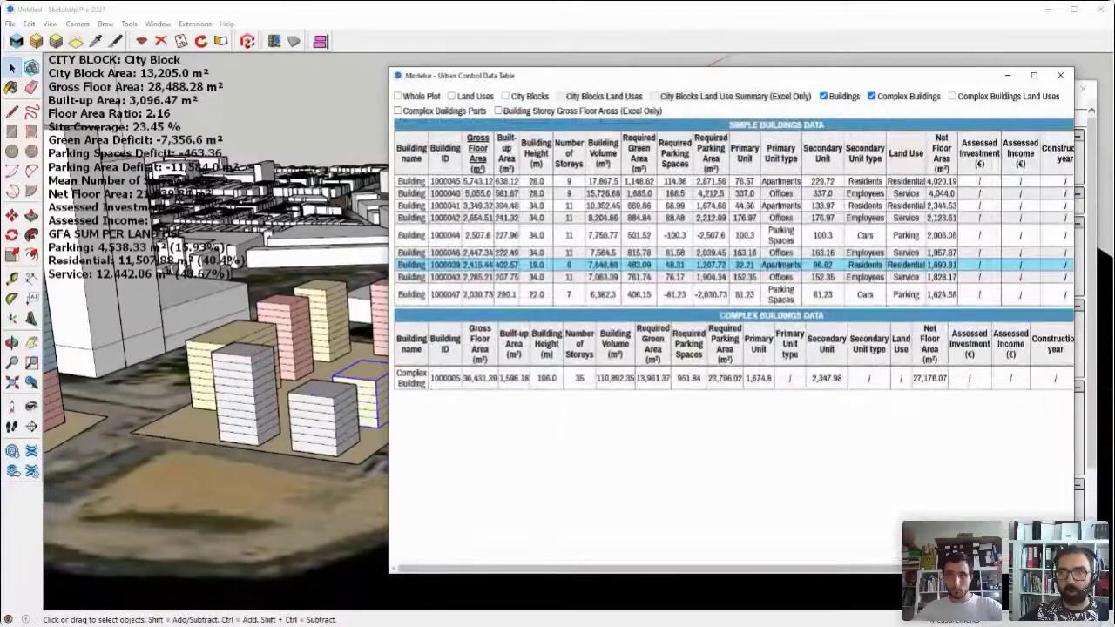
{"action": "left_click", "coordinate": [823, 95]}
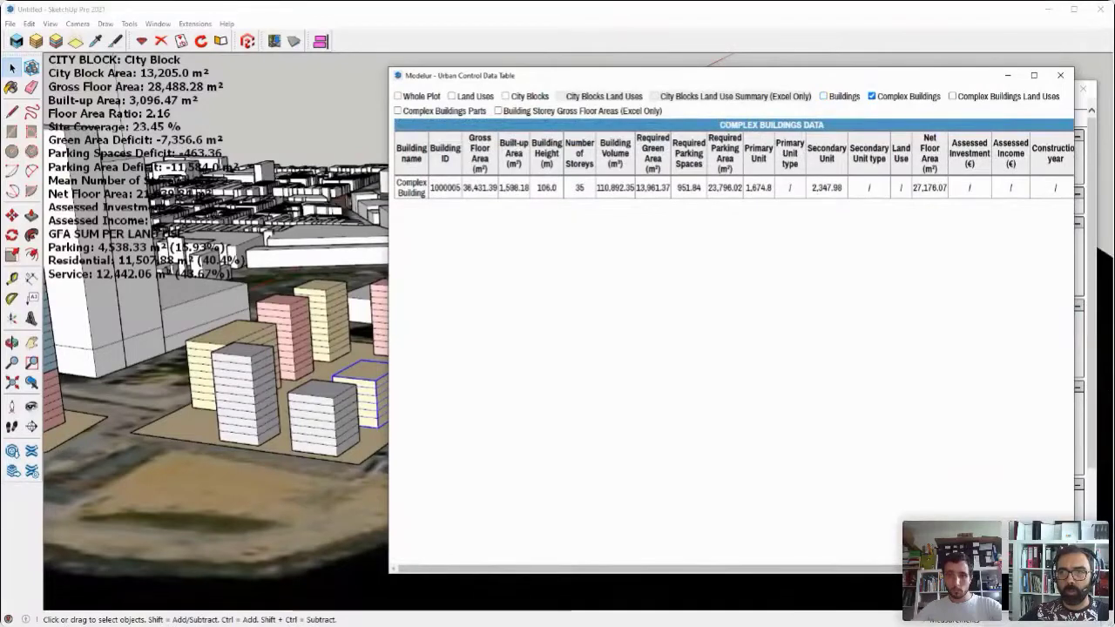
{"action": "left_click", "coordinate": [872, 96]}
Step: Show the Whole Plot data on its own, and replace it with the Land Uses data for review
{"action": "left_click", "coordinate": [398, 96]}
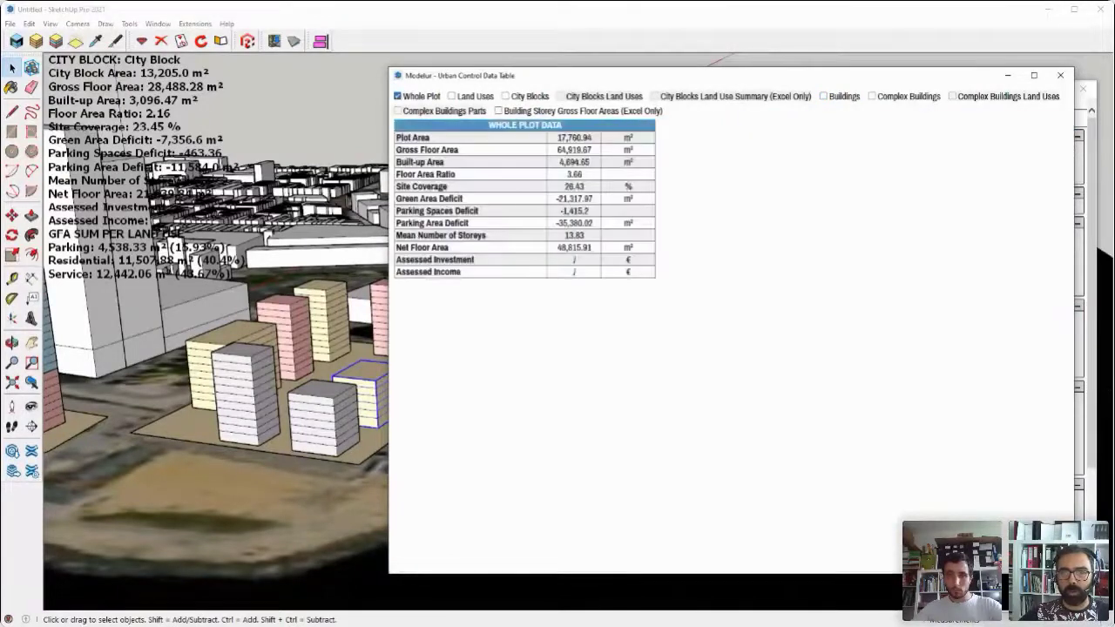
{"action": "left_click", "coordinate": [398, 96]}
{"action": "left_click", "coordinate": [451, 95]}
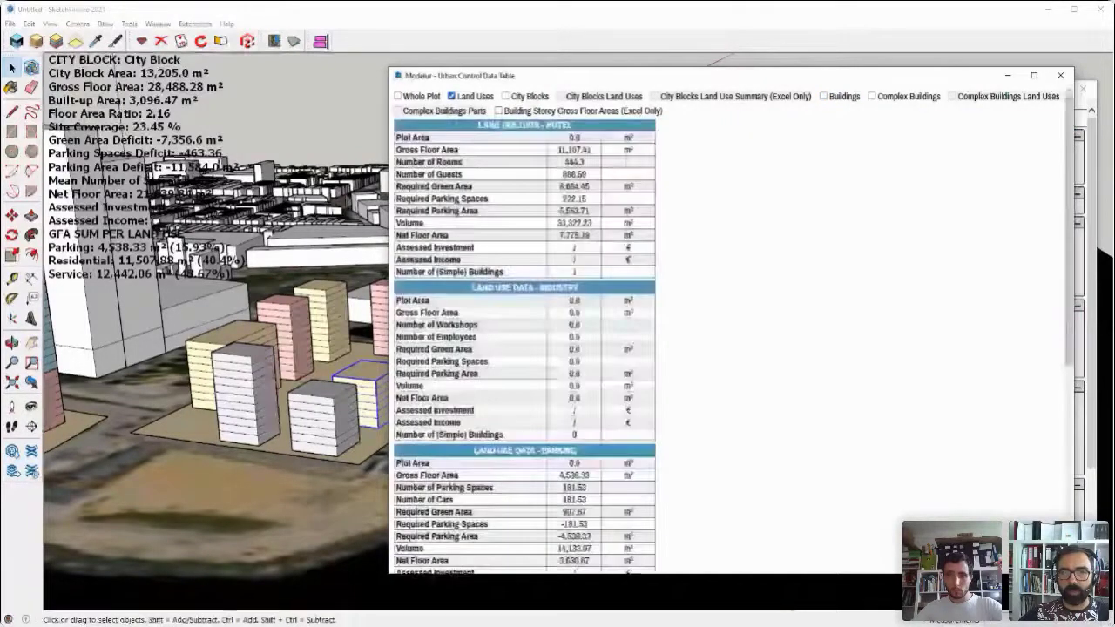
{"action": "scroll", "coordinate": [522, 349], "scroll_direction": "down", "scroll_amount": 5}
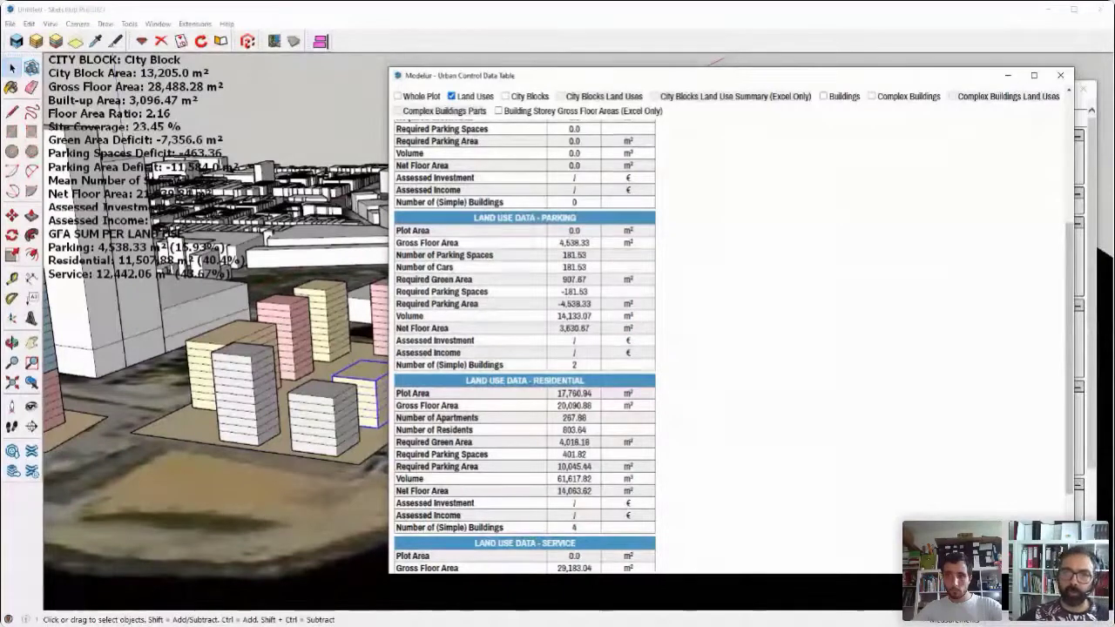
Step: Replace the Land Uses data with the City Blocks table and break each block down by City Blocks Land Uses
{"action": "left_click", "coordinate": [452, 97]}
{"action": "left_click", "coordinate": [506, 97]}
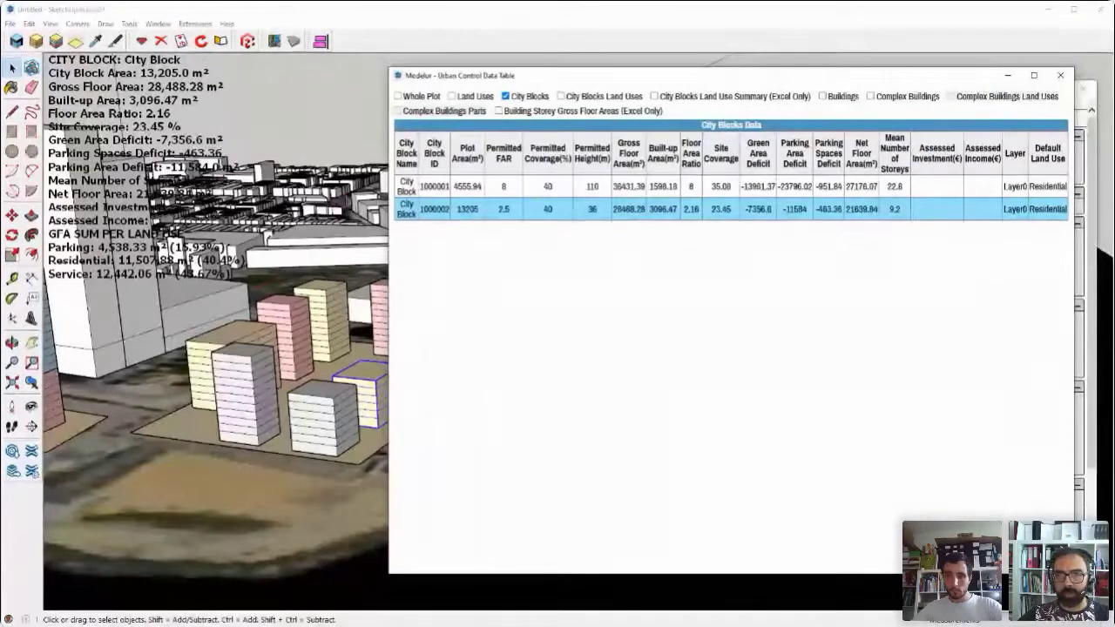
{"action": "left_click", "coordinate": [560, 96]}
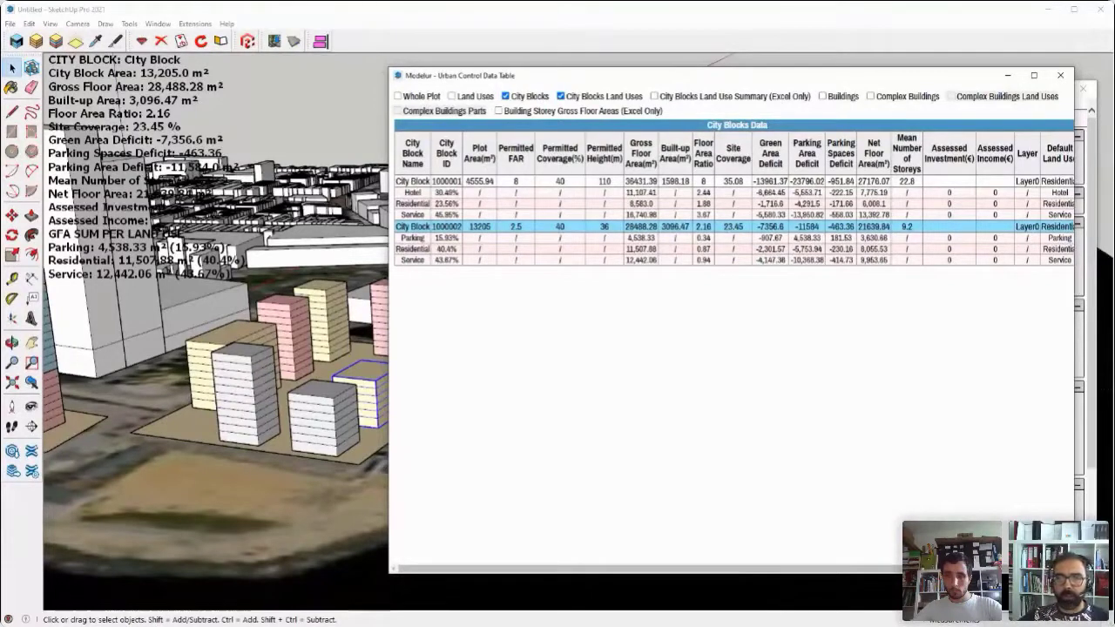
Step: Hide the City Blocks data and show the Buildings and Complex Buildings tables instead
{"action": "left_click", "coordinate": [505, 97]}
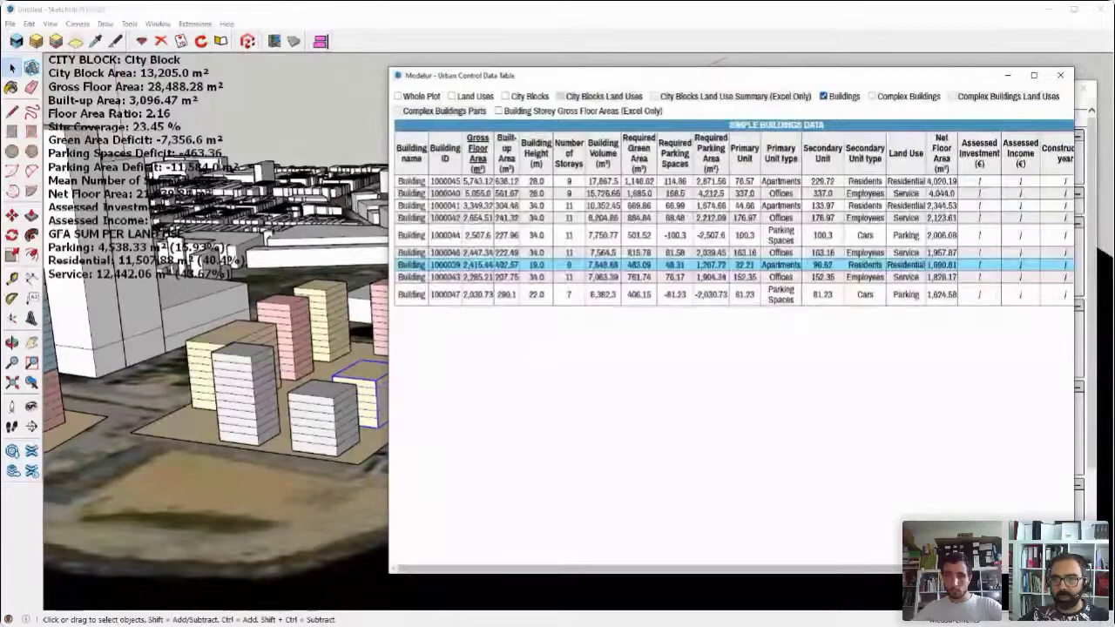
{"action": "left_click", "coordinate": [872, 97]}
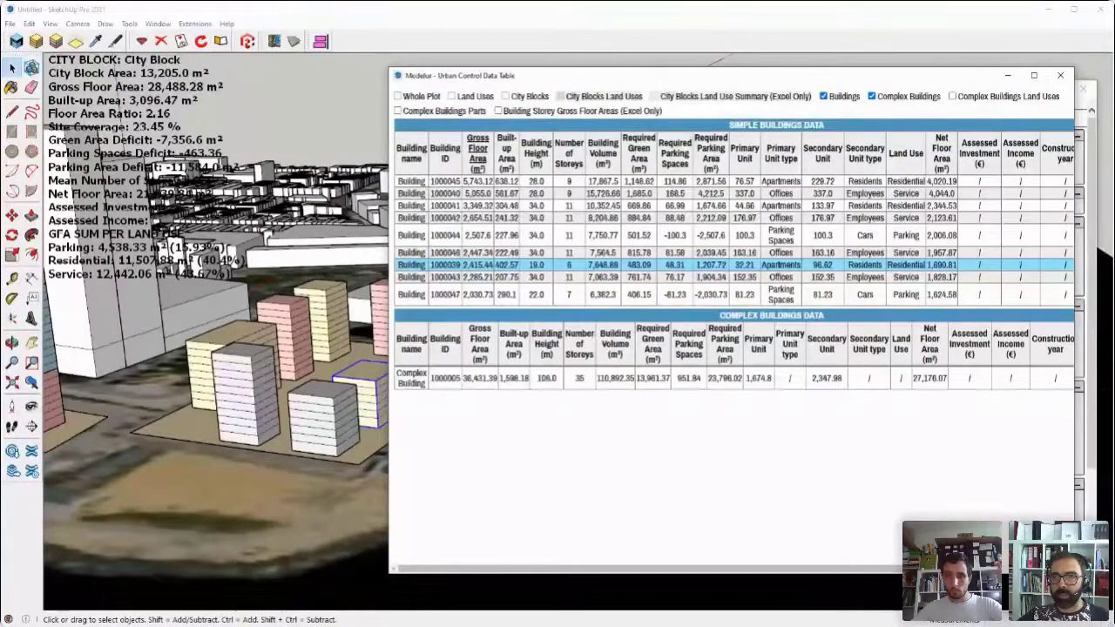
{"action": "left_click", "coordinate": [952, 96]}
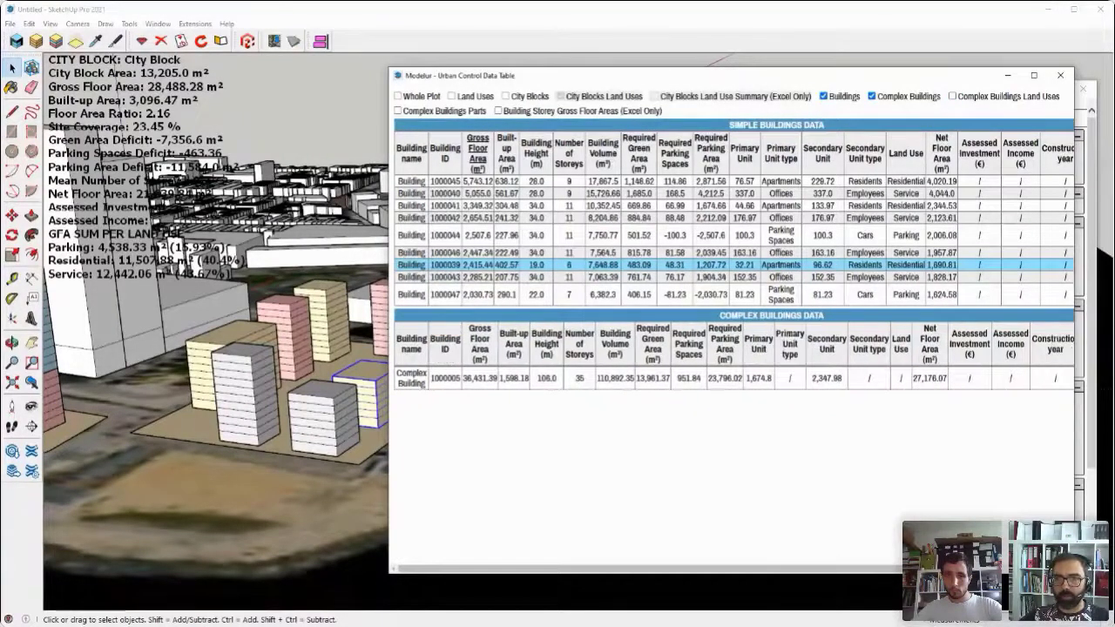
Step: Enable all remaining data table sections, including Complex Buildings Parts, City Blocks Land Use Summary, Building Storey Gross Floor Areas and Whole Plot
{"action": "left_click", "coordinate": [398, 111]}
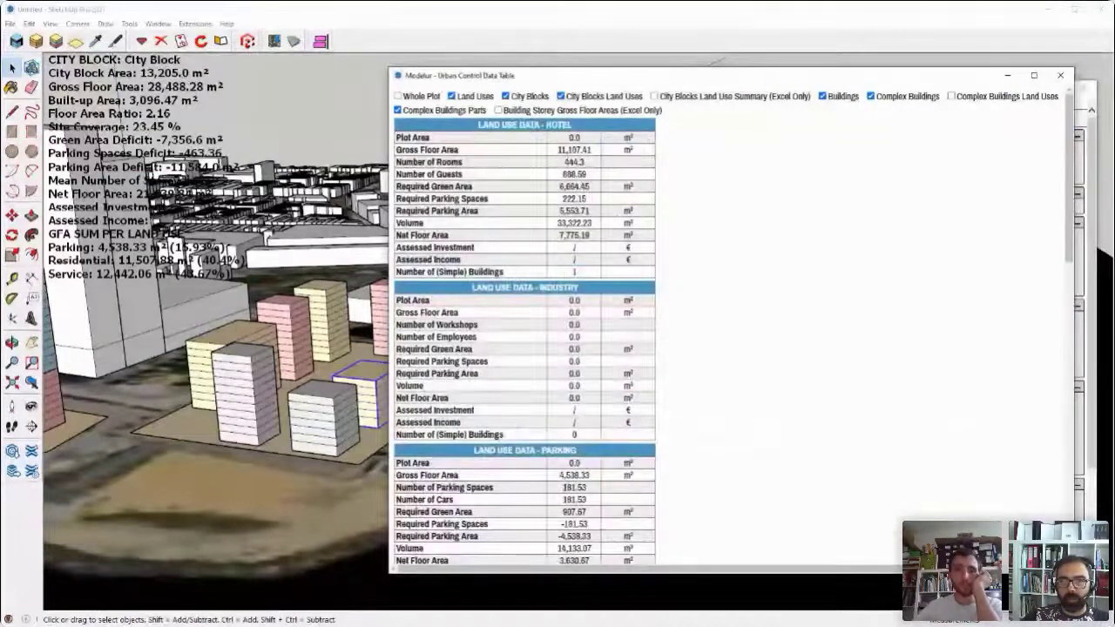
{"action": "left_click", "coordinate": [654, 97]}
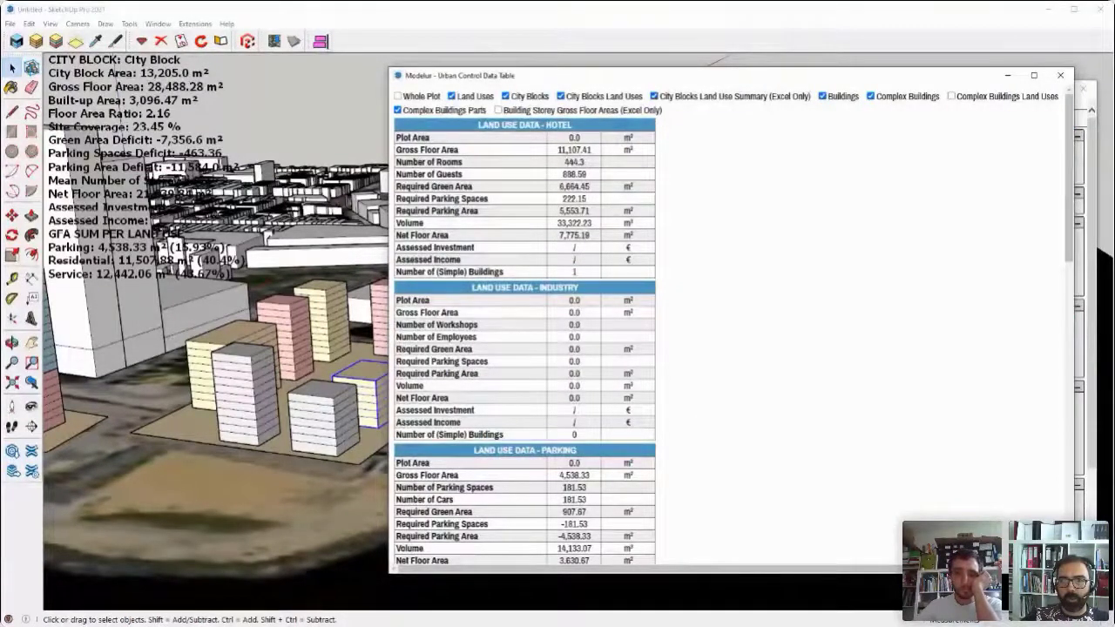
{"action": "left_click", "coordinate": [498, 110]}
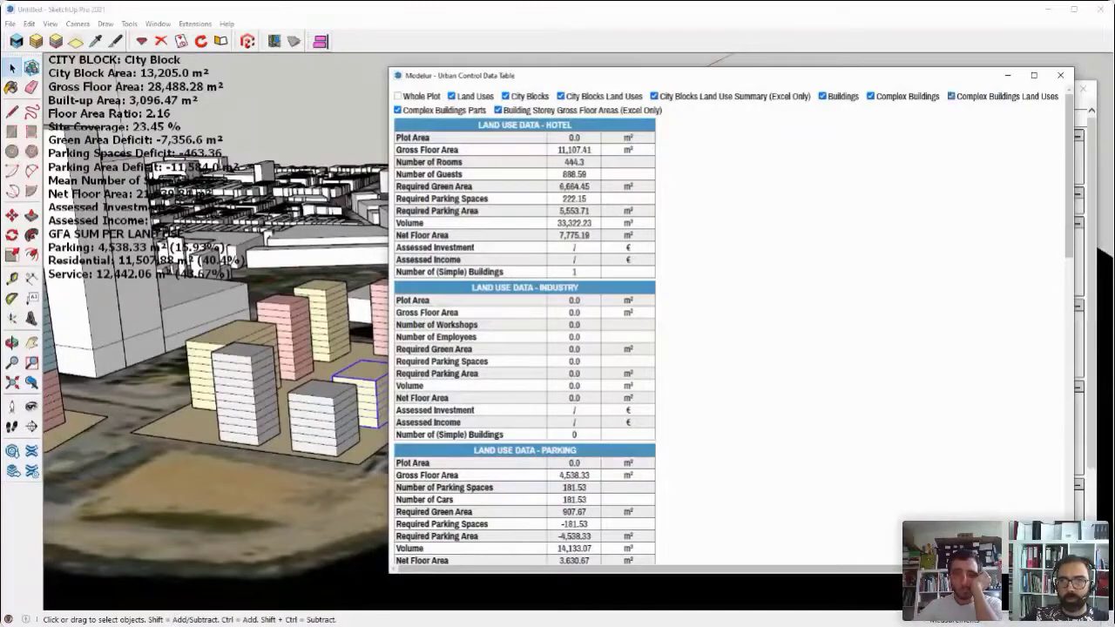
{"action": "left_click", "coordinate": [398, 96]}
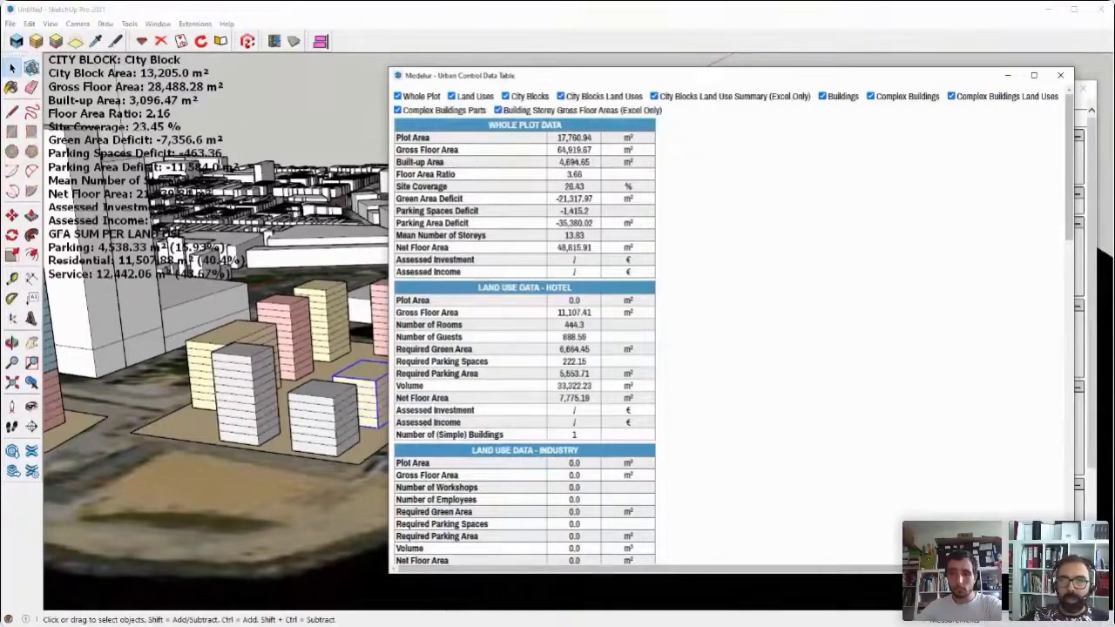
Step: Close the urban control data table and start sending the Modelur data directly to Excel, agreeing to save the model first
{"action": "left_click_drag", "start_coordinate": [784, 75], "coordinate": [820, 69]}
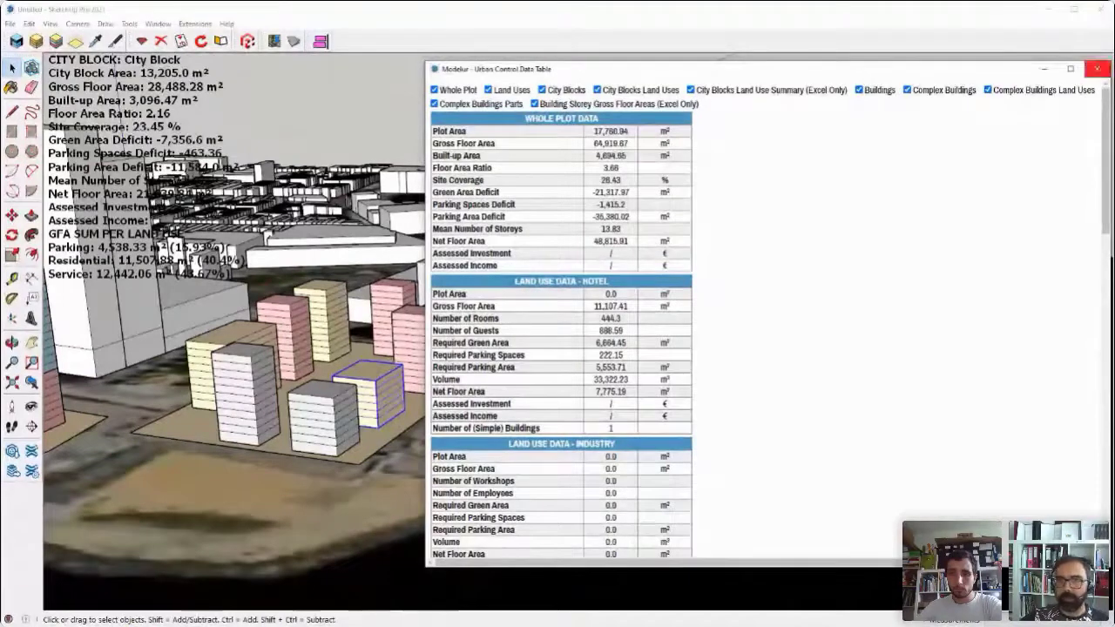
{"action": "left_click", "coordinate": [1097, 68]}
{"action": "left_click", "coordinate": [196, 24]}
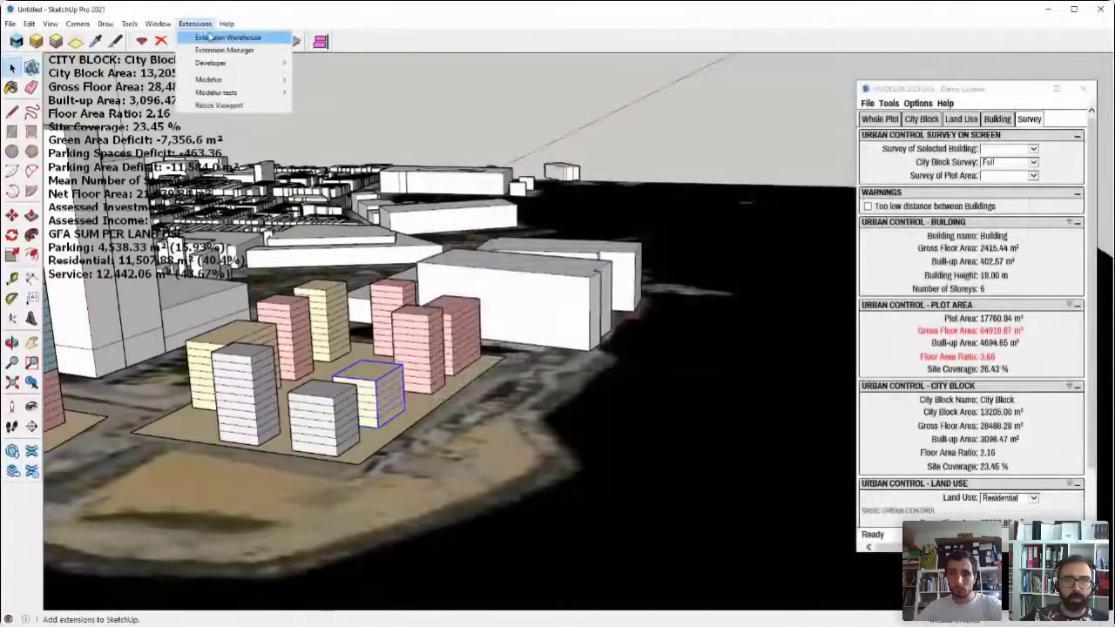
{"action": "mouse_move", "coordinate": [216, 81]}
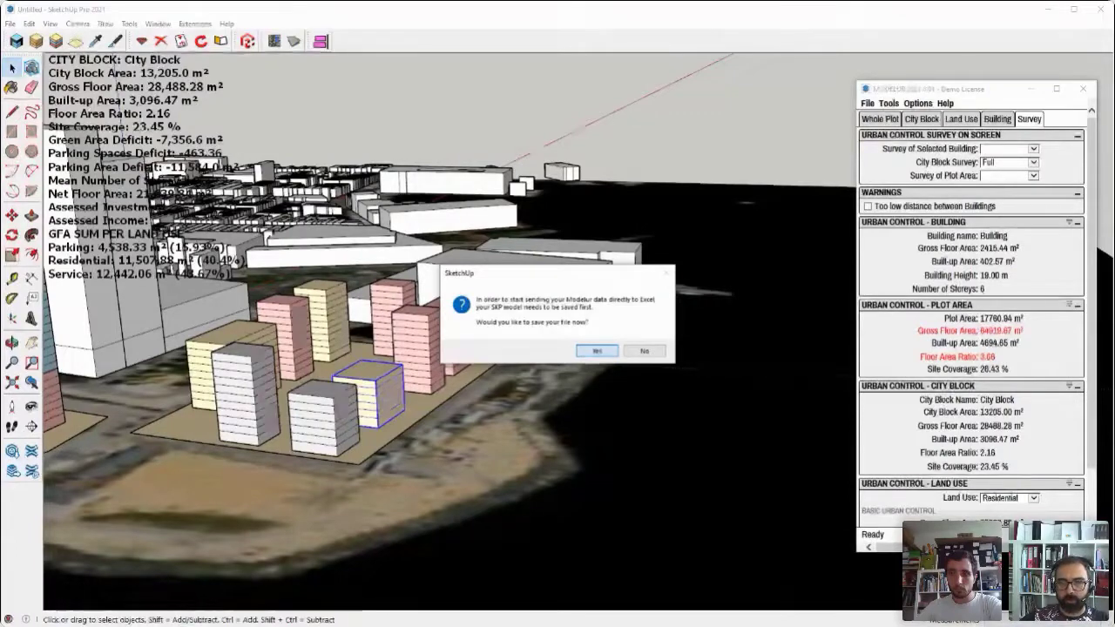
{"action": "key", "text": "Return"}
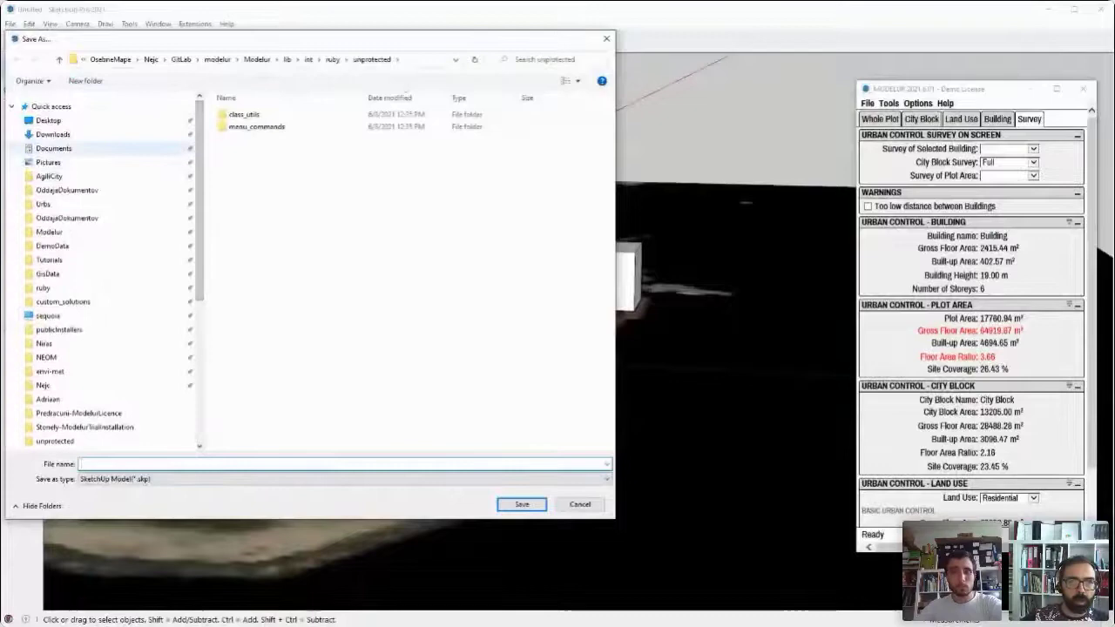
Step: Save the SketchUp model as "baltimore" in the Documents folder
{"action": "left_click", "coordinate": [53, 149]}
{"action": "left_click", "coordinate": [144, 464]}
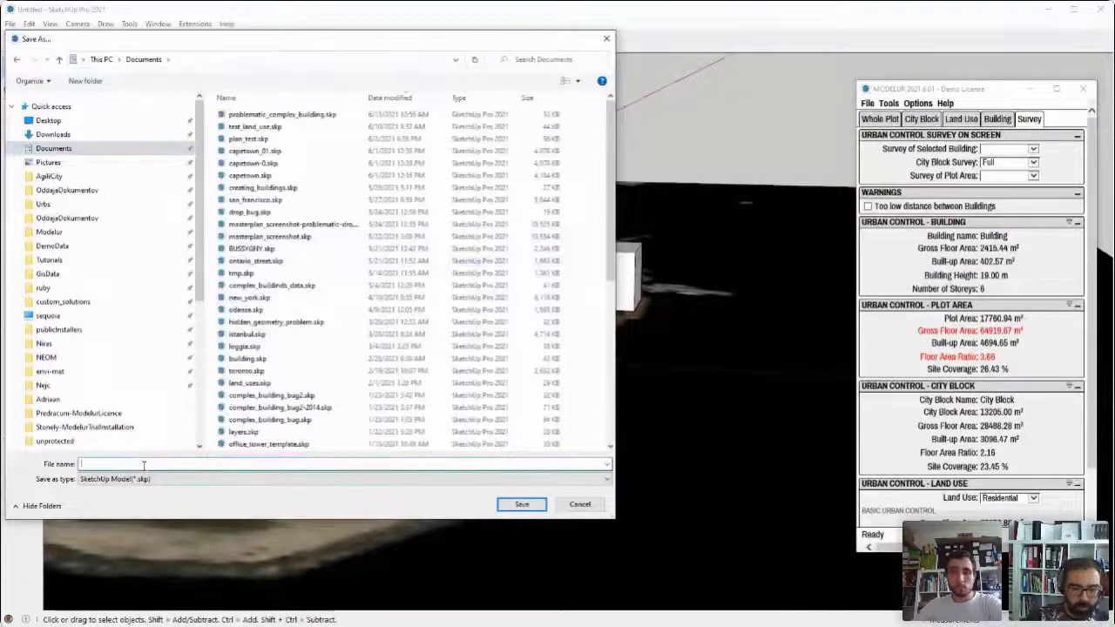
{"action": "type", "text": "ball"}
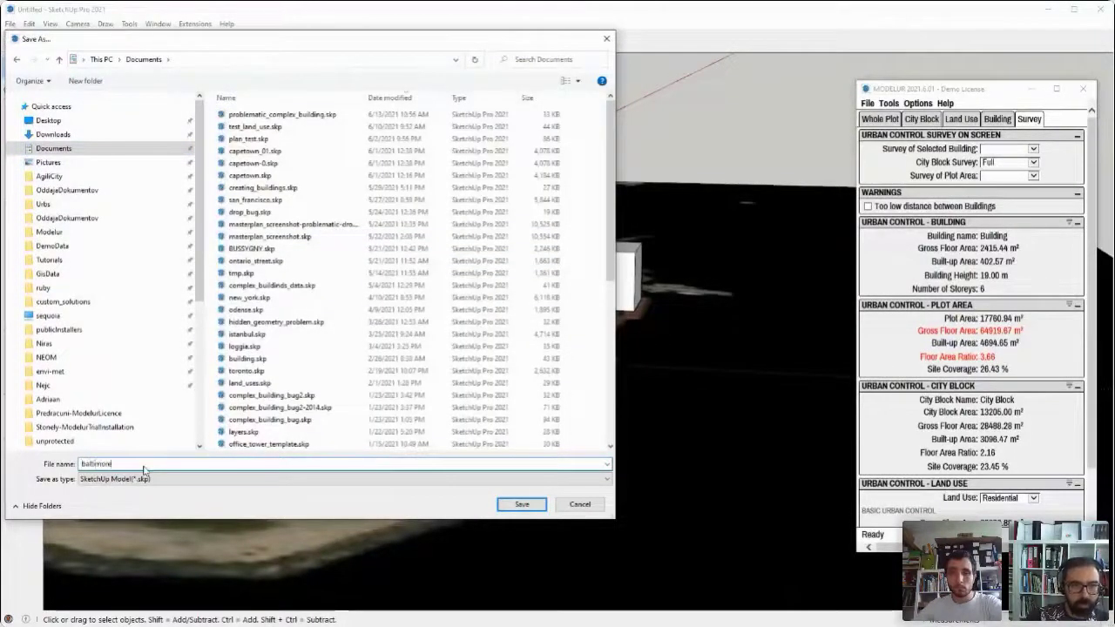
{"action": "key", "text": "Return"}
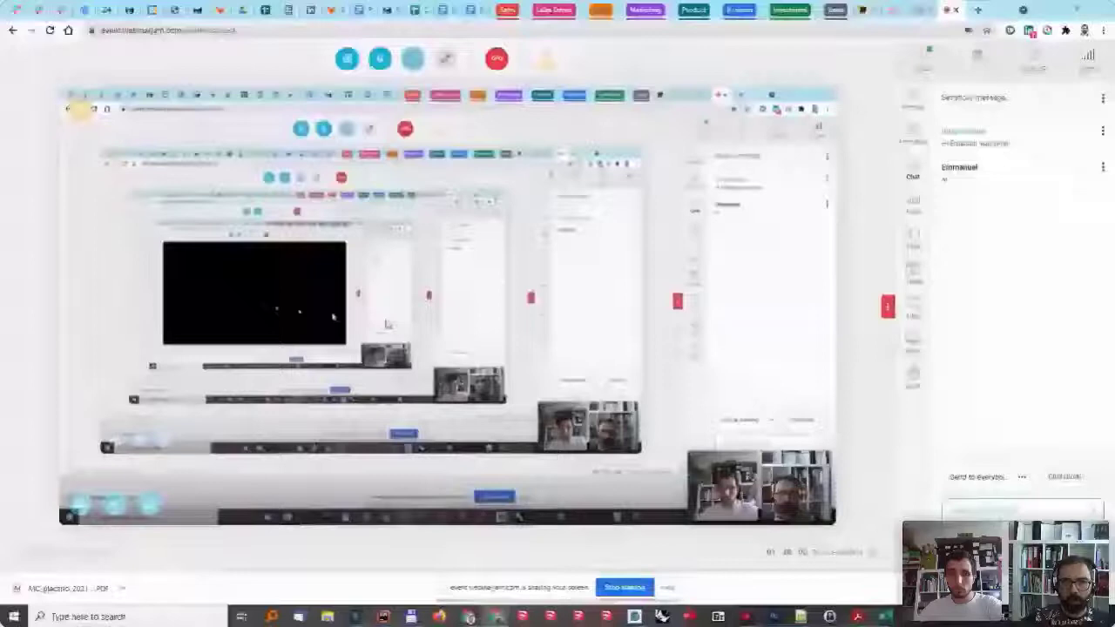
Step: Arrange SketchUp and the baltimore Excel workbook side by side, each filling half the screen, with the Modelur window over the SketchUp half
{"action": "left_click", "coordinate": [636, 617]}
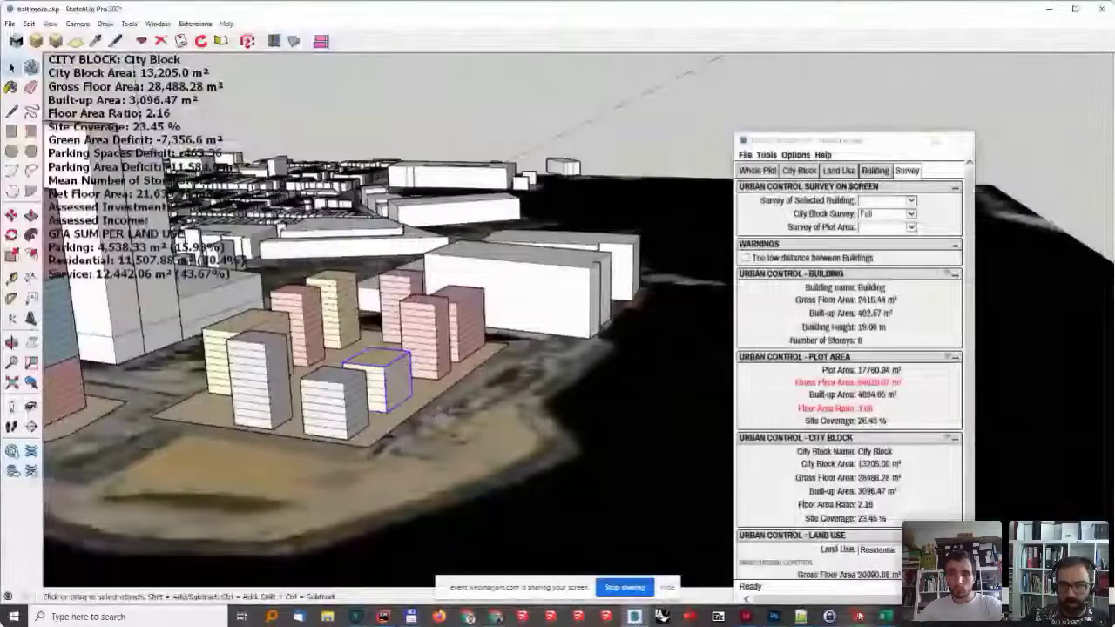
{"action": "key", "text": "super+Left"}
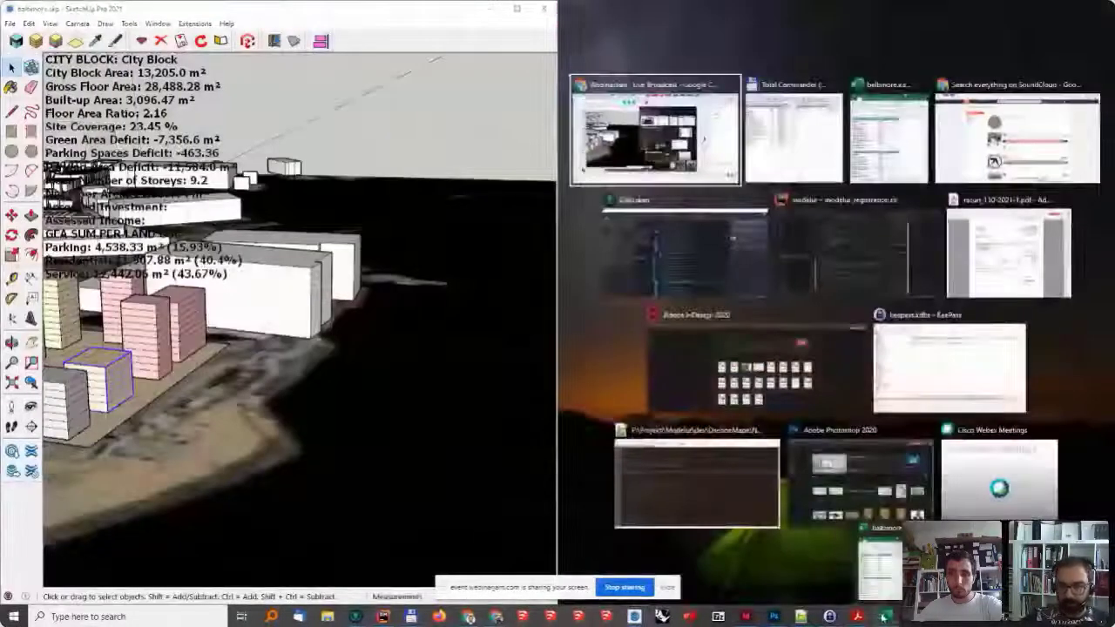
{"action": "left_click", "coordinate": [884, 617]}
{"action": "key", "text": "super+Right"}
{"action": "key", "text": "super+Down"}
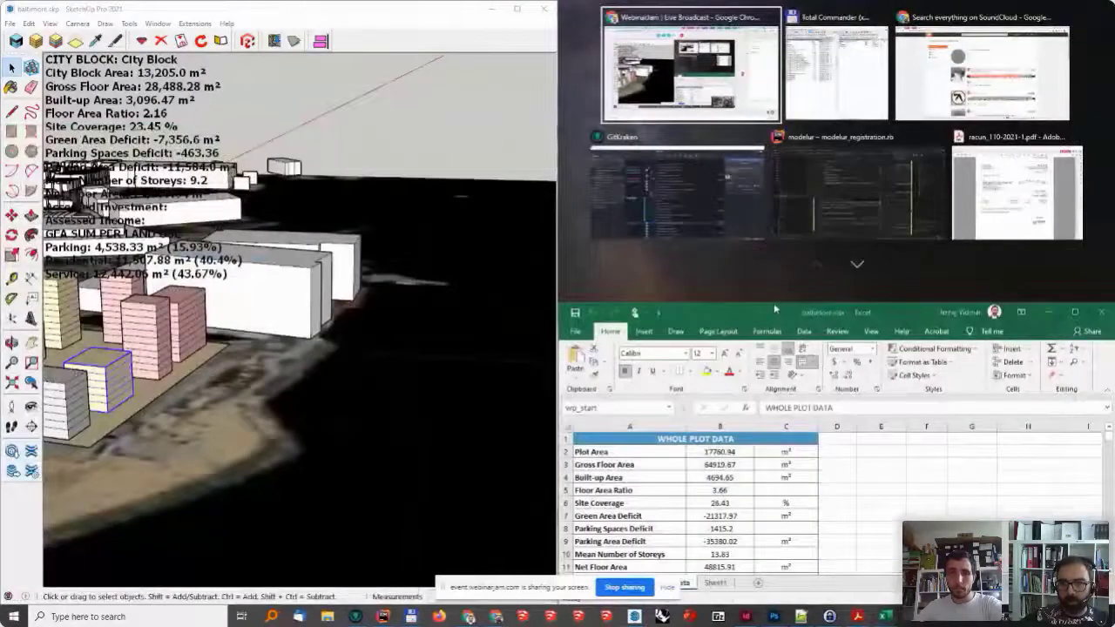
{"action": "left_click_drag", "start_coordinate": [775, 302], "coordinate": [775, 1]}
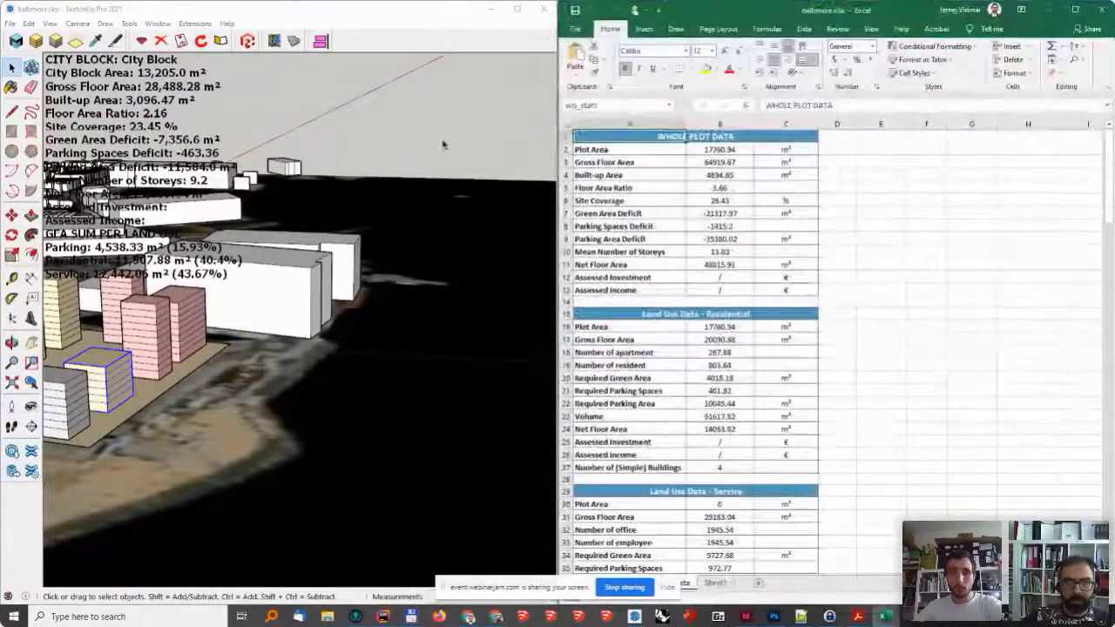
{"action": "middle_click_drag", "start_coordinate": [181, 380], "coordinate": [361, 383], "text": "shift"}
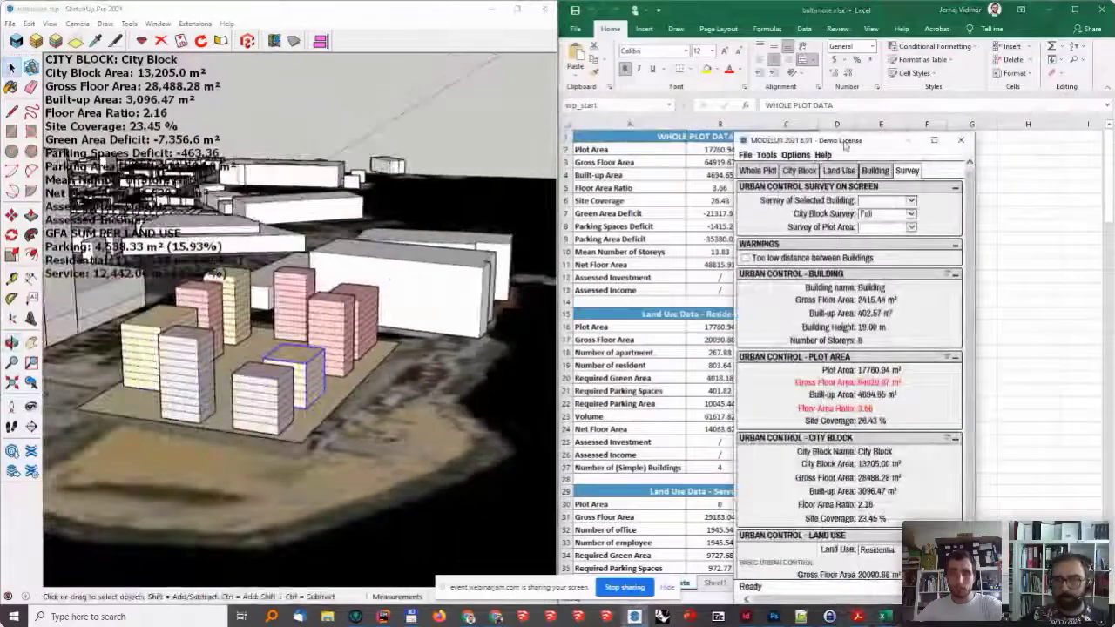
{"action": "mouse_move", "coordinate": [843, 146]}
{"action": "left_mouse_down"}
{"action": "mouse_move", "coordinate": [401, 116]}
{"action": "mouse_move", "coordinate": [388, 131]}
{"action": "left_mouse_up"}
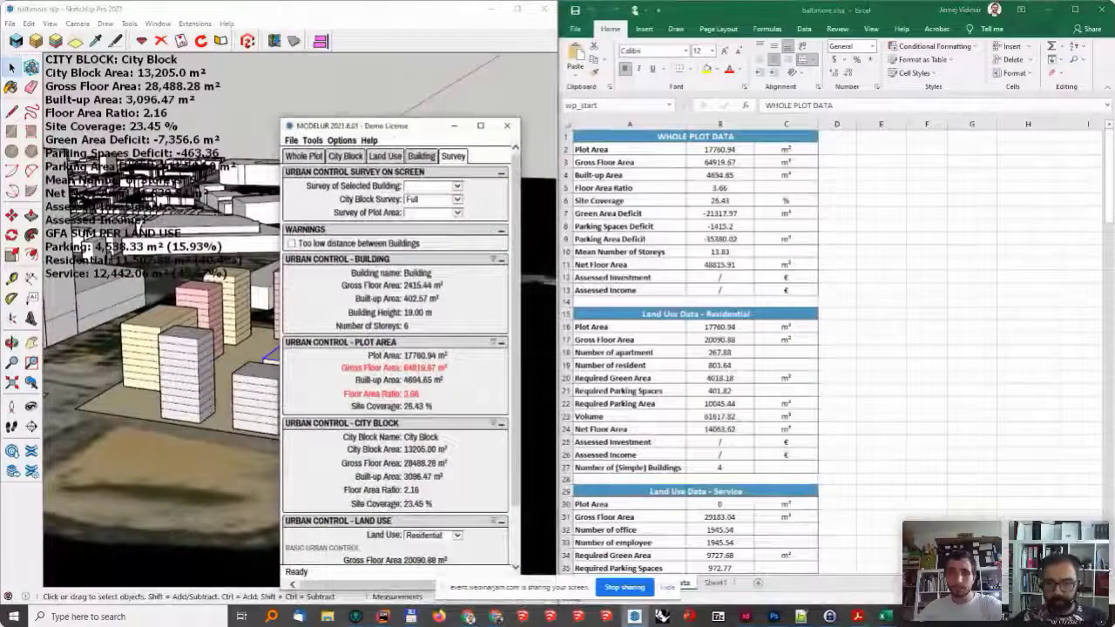